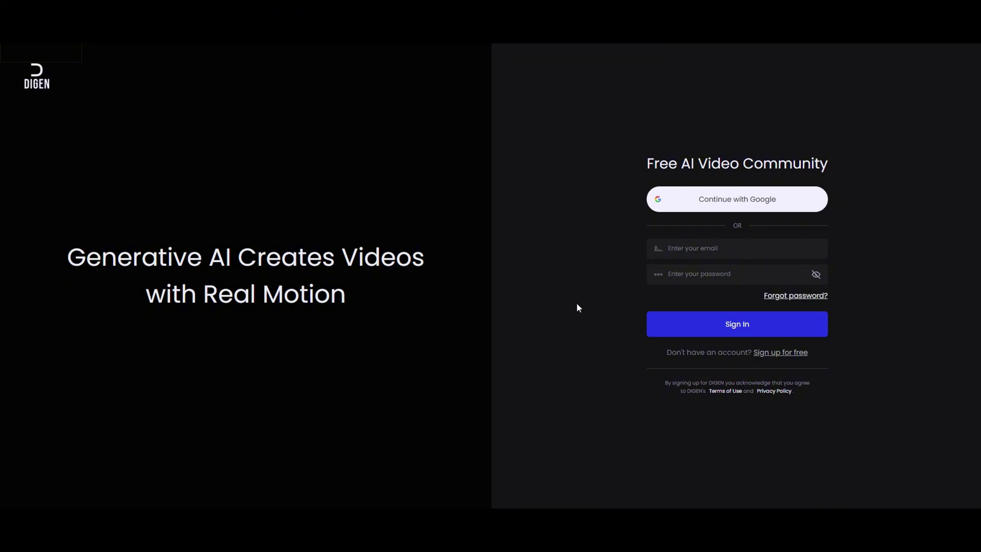
# - Leave the sign-in email empty and switch to the 'Sign up for free' form
pyautogui.click(674, 256)
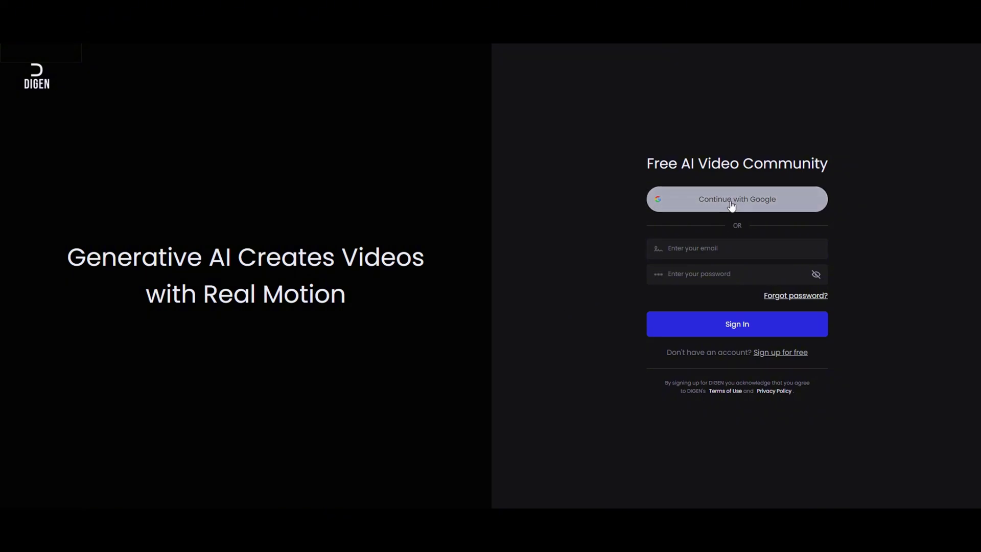
pyautogui.click(685, 202)
pyautogui.click(678, 250)
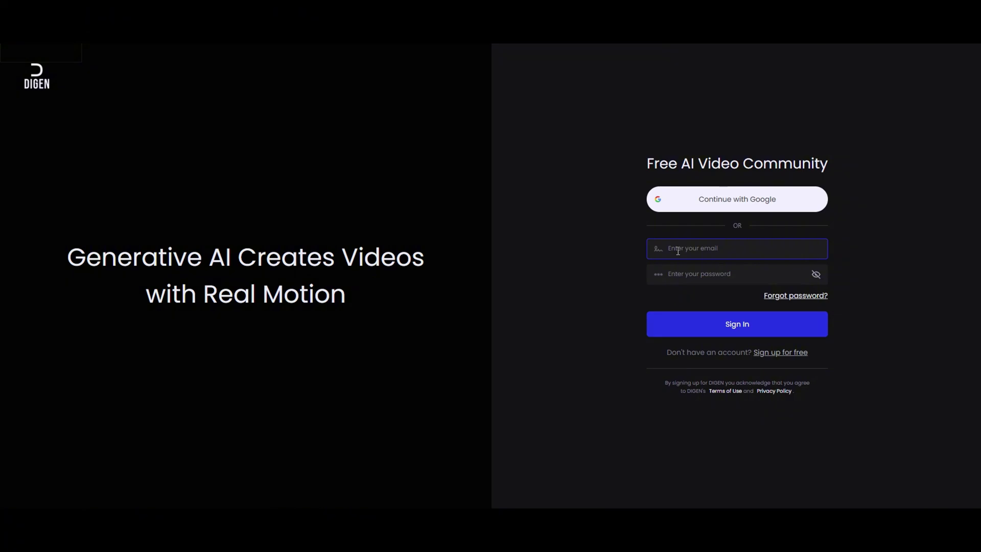
pyautogui.click(785, 356)
# - Paste the Temp Mail address into the sign-up email field and request a verification code
pyautogui.click(673, 233)
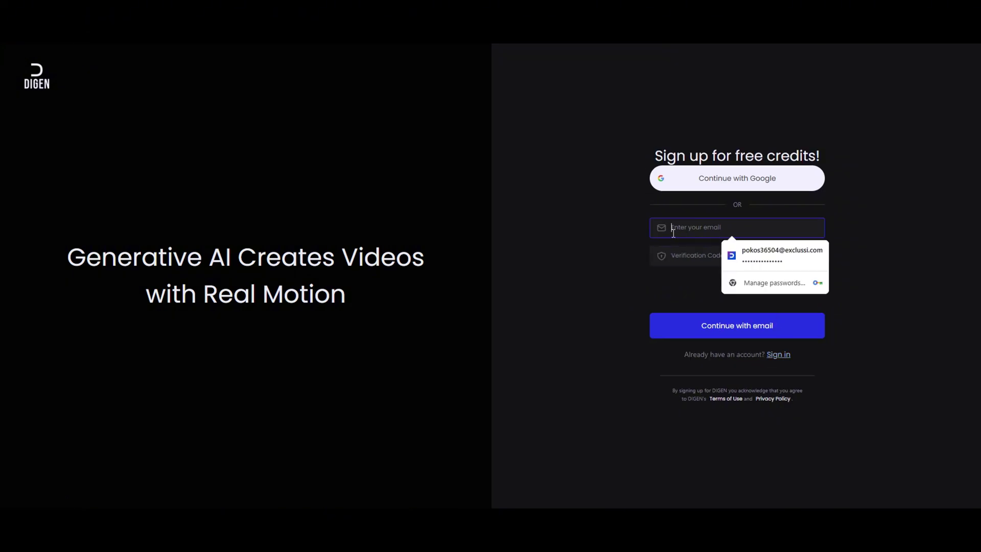
pyautogui.click(619, 225)
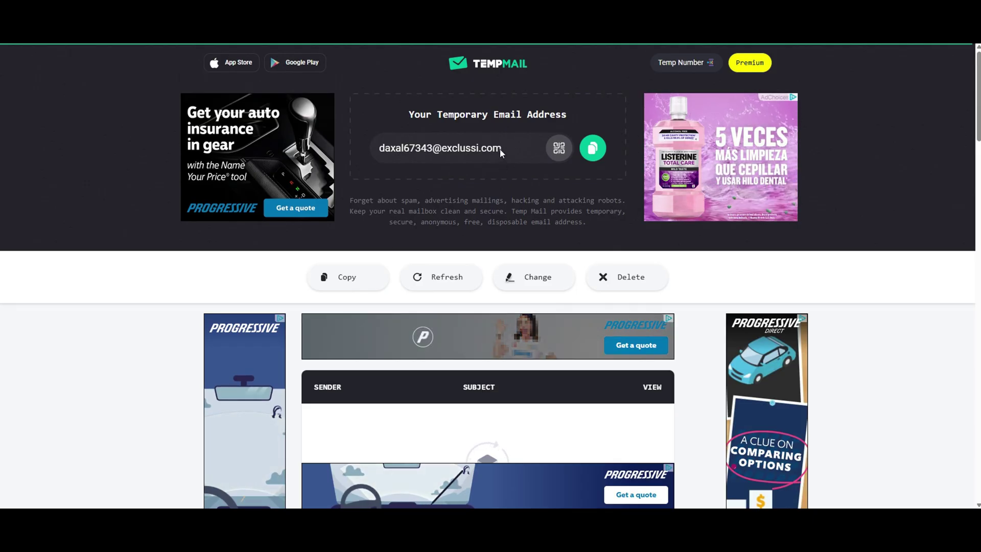
pyautogui.click(593, 147)
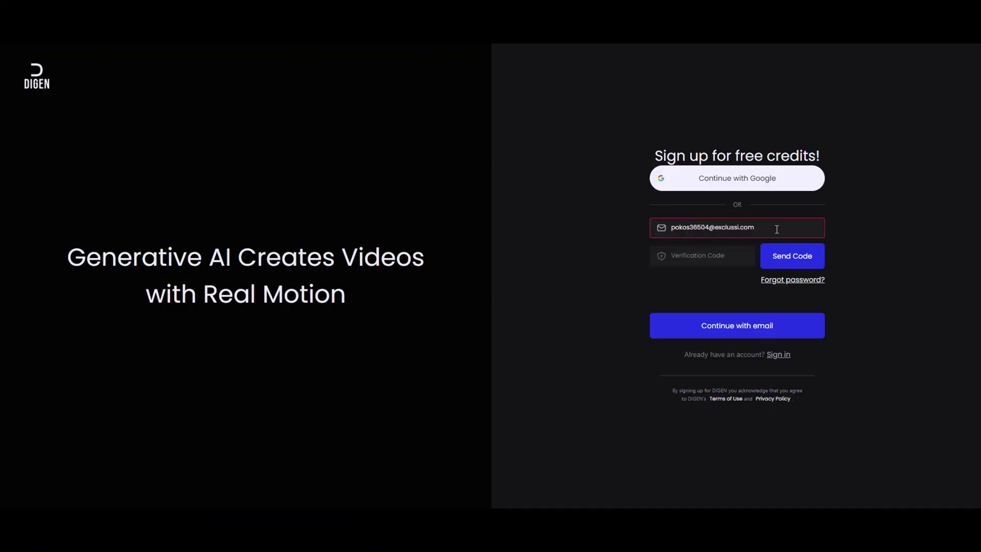
pyautogui.moveTo(776, 228); pyautogui.dragTo(625, 226)
pyautogui.rightClick(682, 227)
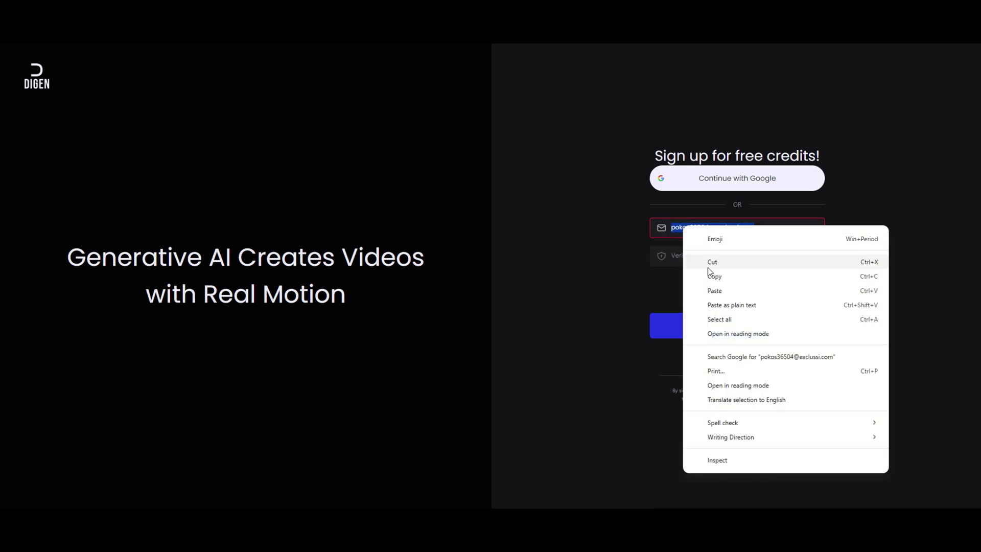
pyautogui.click(720, 294)
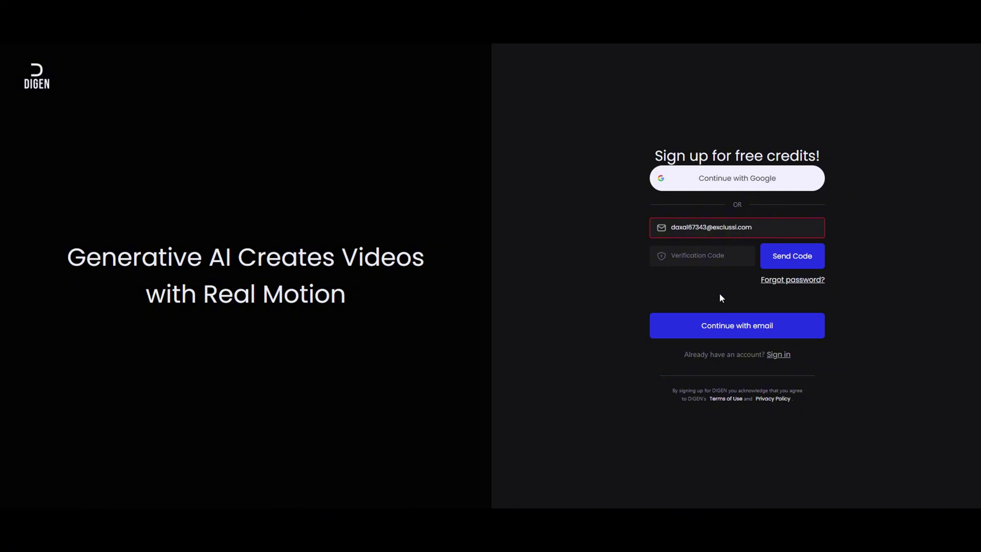
pyautogui.click(789, 258)
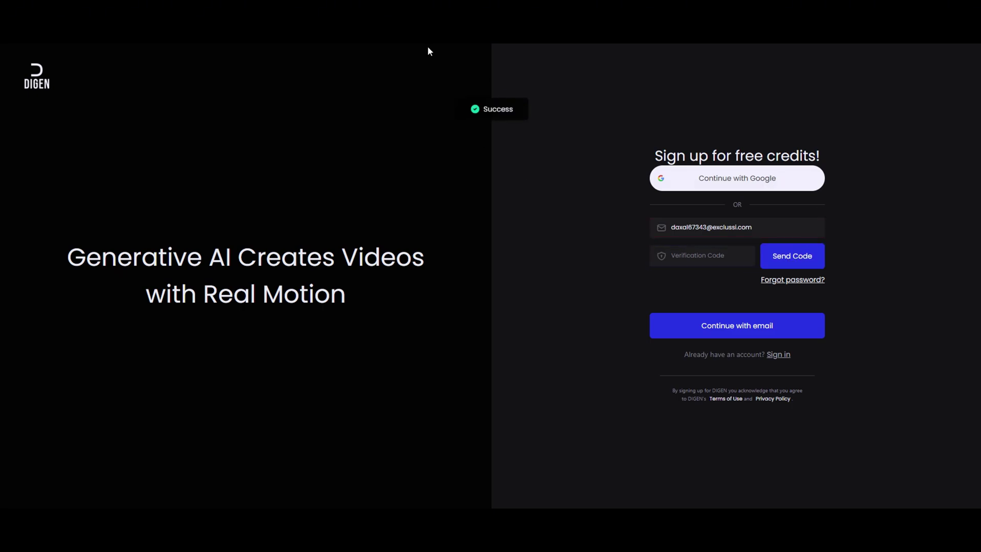
# - Copy the verification code from the DIGEN email in the temporary inbox
pyautogui.hotkey('ctrl', 'Tab')
pyautogui.scroll(-2, 388, 281)
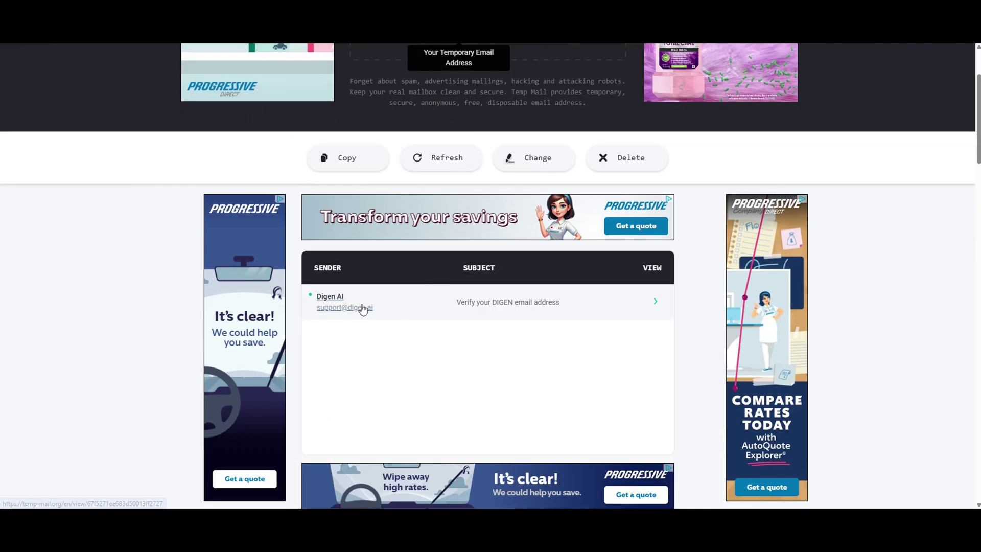
pyautogui.click(332, 302)
pyautogui.scroll(-2, 320, 394)
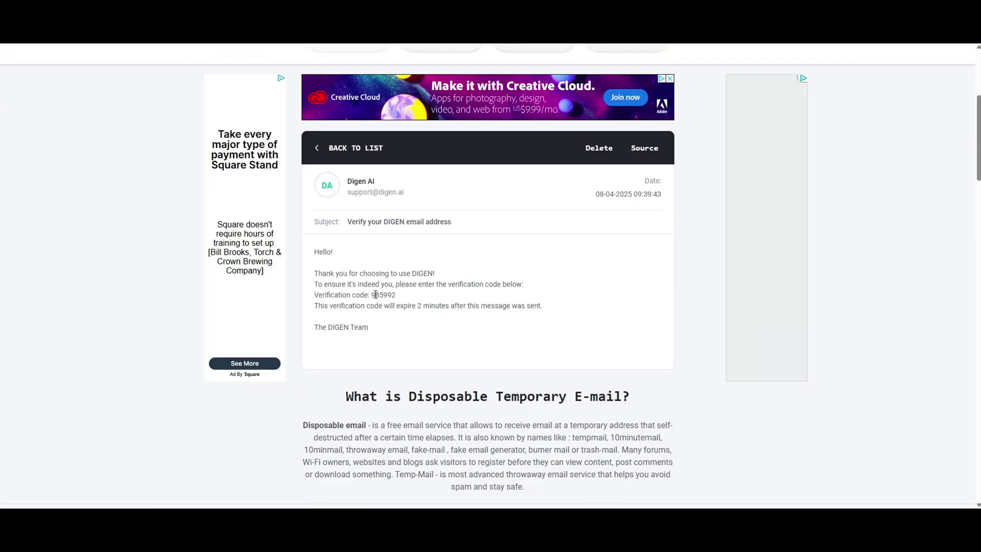
pyautogui.doubleClick(376, 295)
pyautogui.rightClick(384, 297)
pyautogui.click(419, 308)
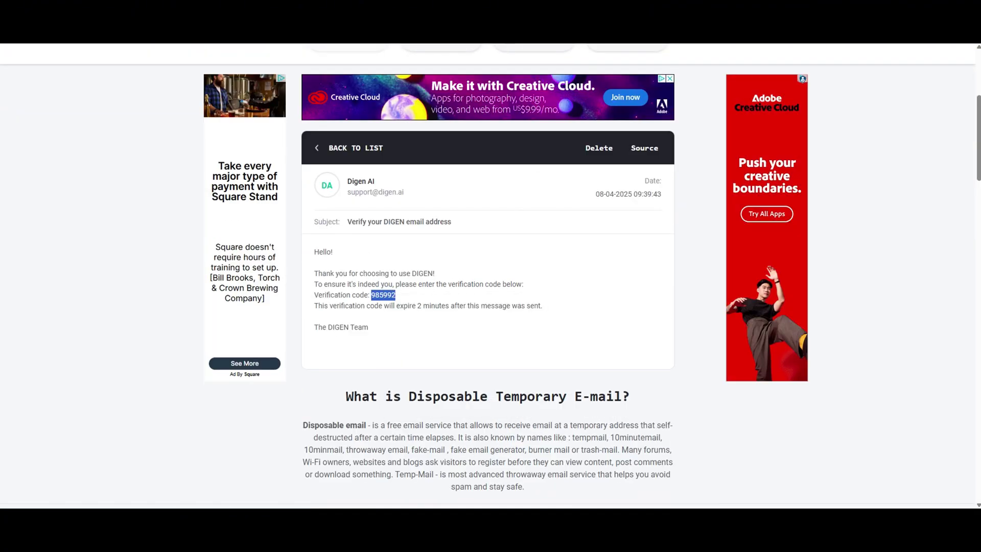
pyautogui.hotkey('ctrl', 'shift', 'Tab')
pyautogui.click(691, 259)
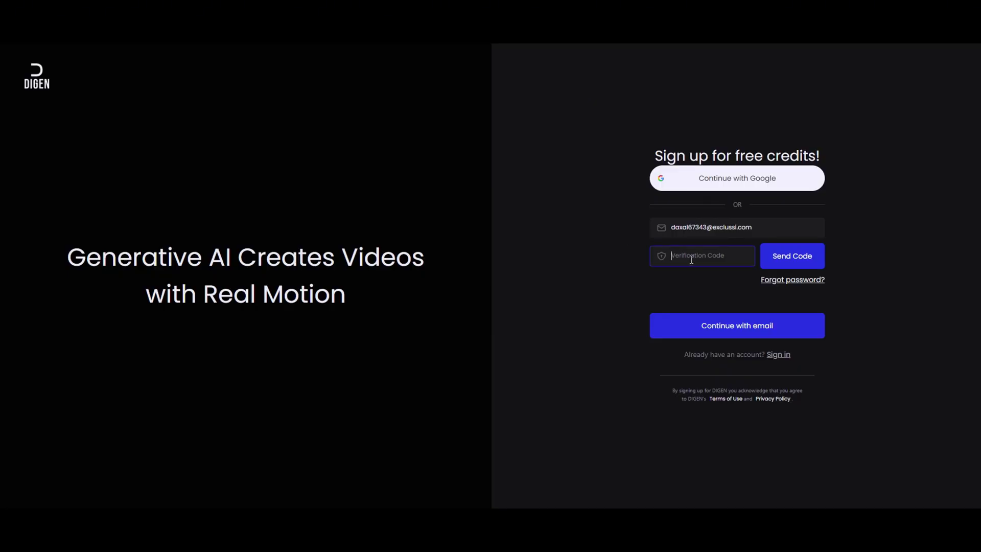
# - Paste the emailed verification code and continue with email
pyautogui.rightClick(691, 259)
pyautogui.click(721, 363)
pyautogui.click(737, 327)
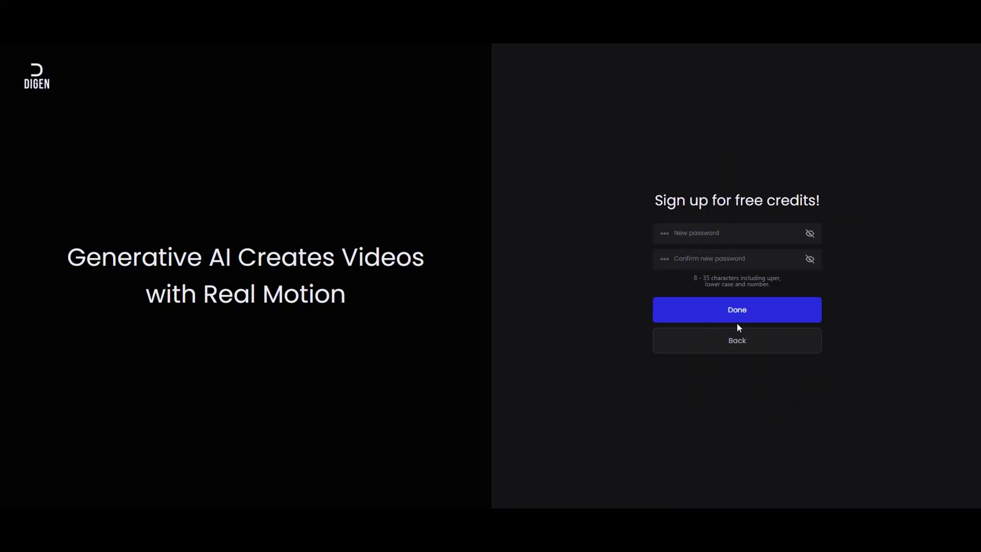
# - Set Chrome's suggested strong password and finish creating the 300-credit account
pyautogui.click(683, 234)
pyautogui.click(769, 294)
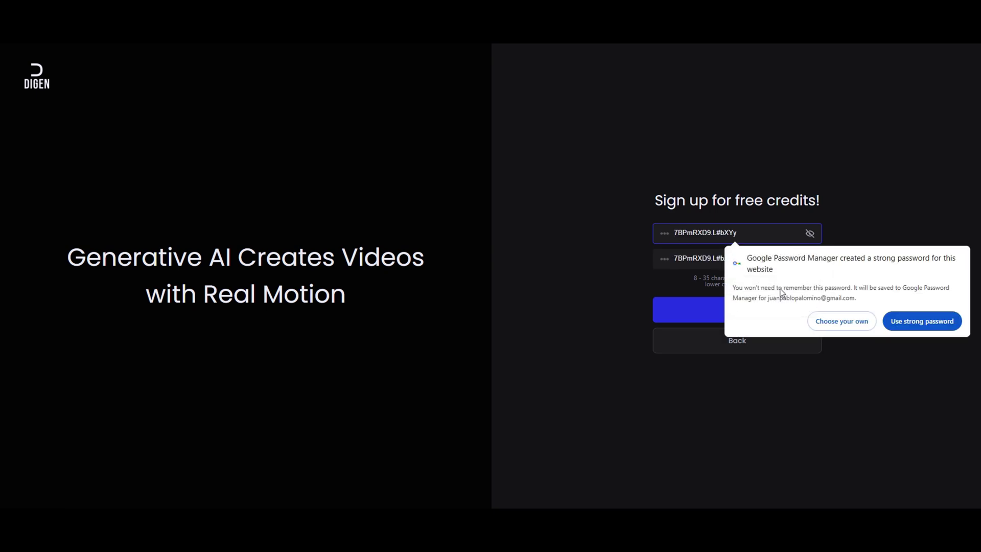
pyautogui.click(912, 330)
pyautogui.click(726, 311)
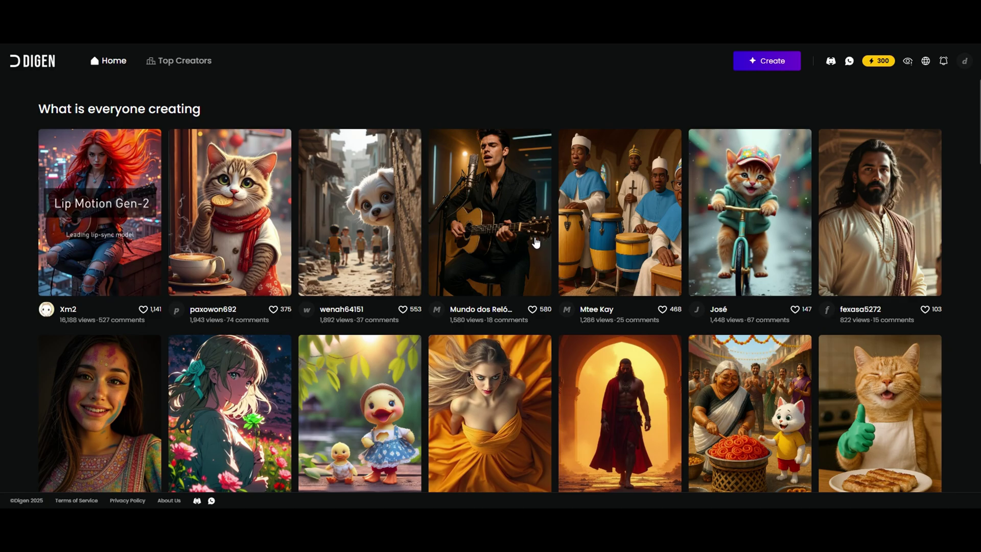
# - Scroll the DIGEN home feed, then copy ChatGPT's kitten image prompt paragraph
pyautogui.scroll(-10, 535, 243)
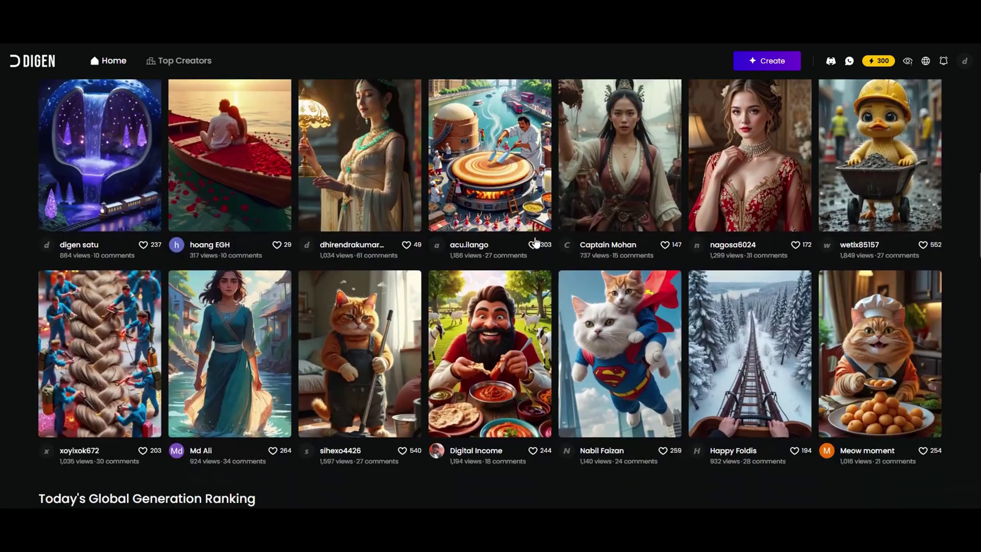
pyautogui.scroll(5, 535, 243)
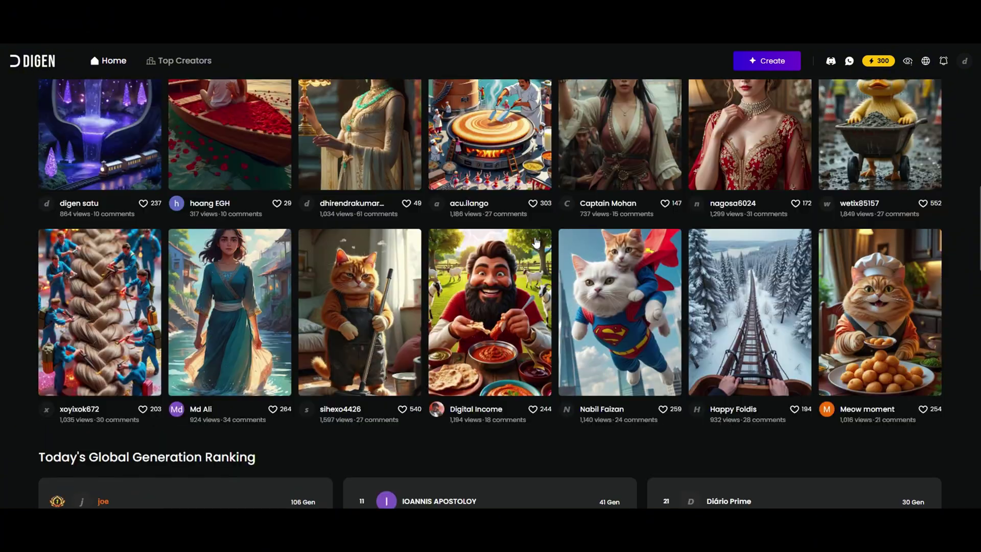
pyautogui.scroll(8, 536, 243)
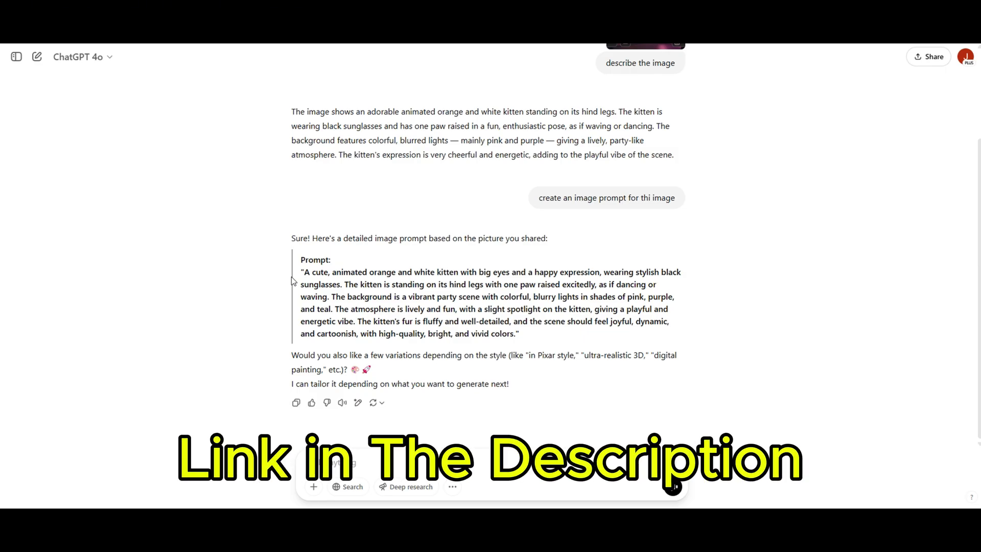
pyautogui.moveTo(300, 272); pyautogui.dragTo(515, 337)
pyautogui.rightClick(502, 312)
pyautogui.click(531, 326)
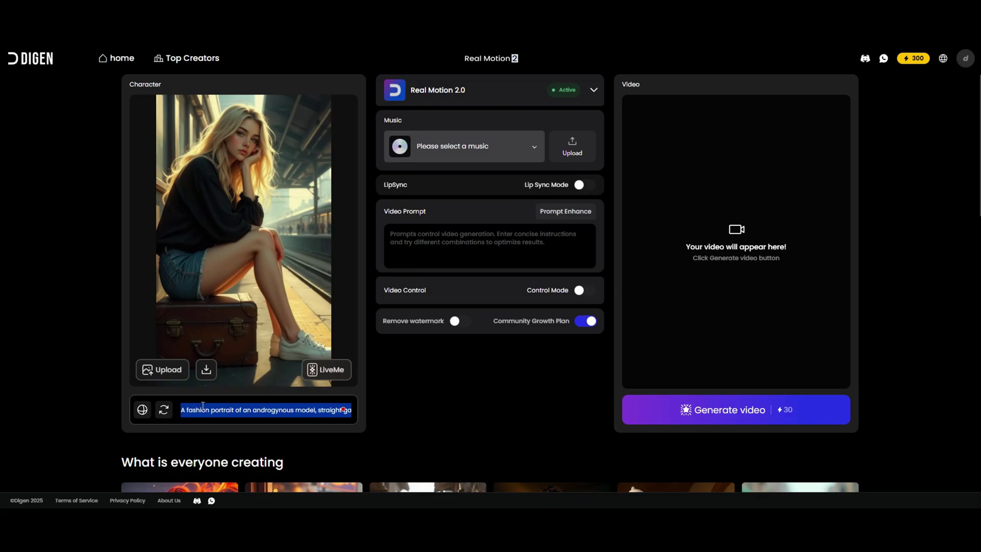
# - Paste the kitten prompt as the character prompt and regenerate a dancing orange kitten in sunglasses
pyautogui.rightClick(203, 406)
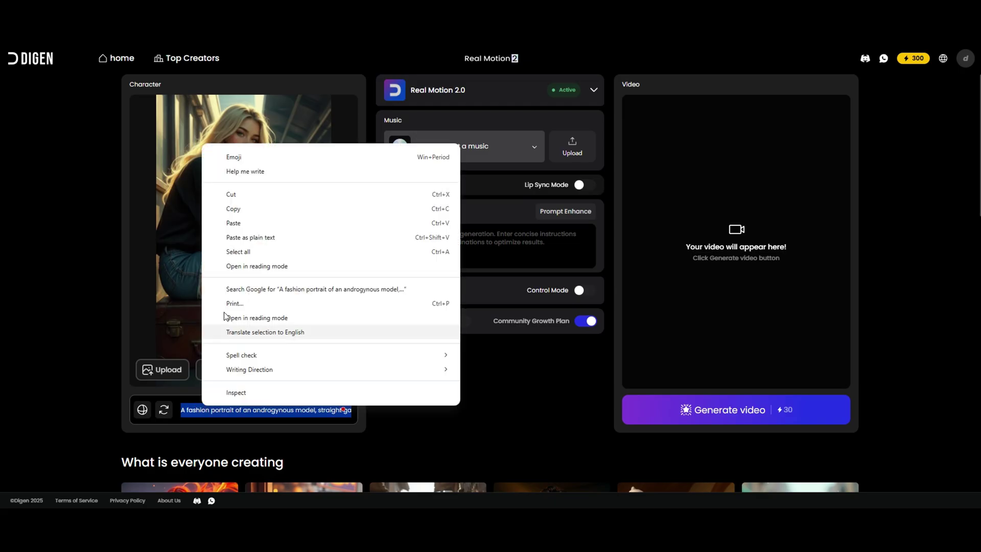
pyautogui.click(240, 223)
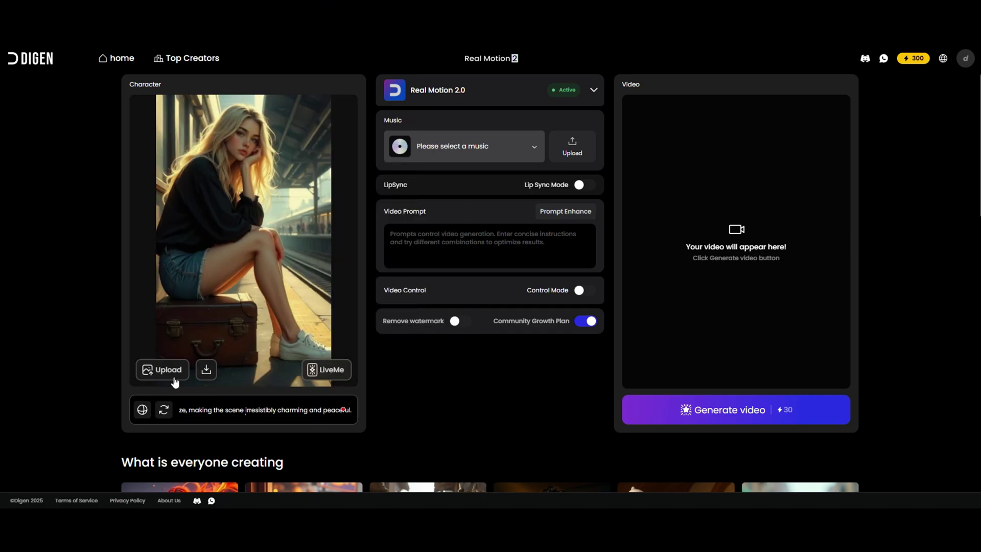
pyautogui.click(143, 409)
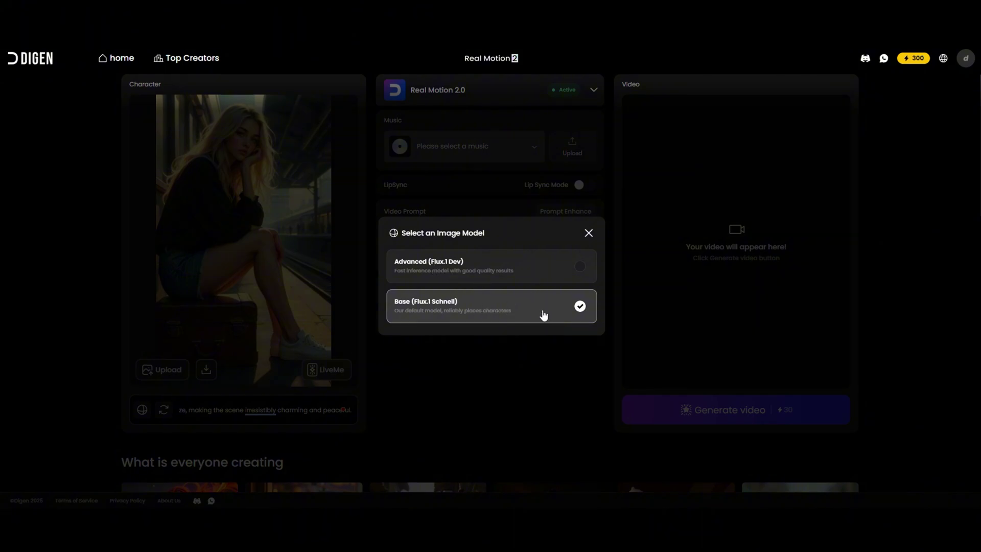
pyautogui.click(589, 233)
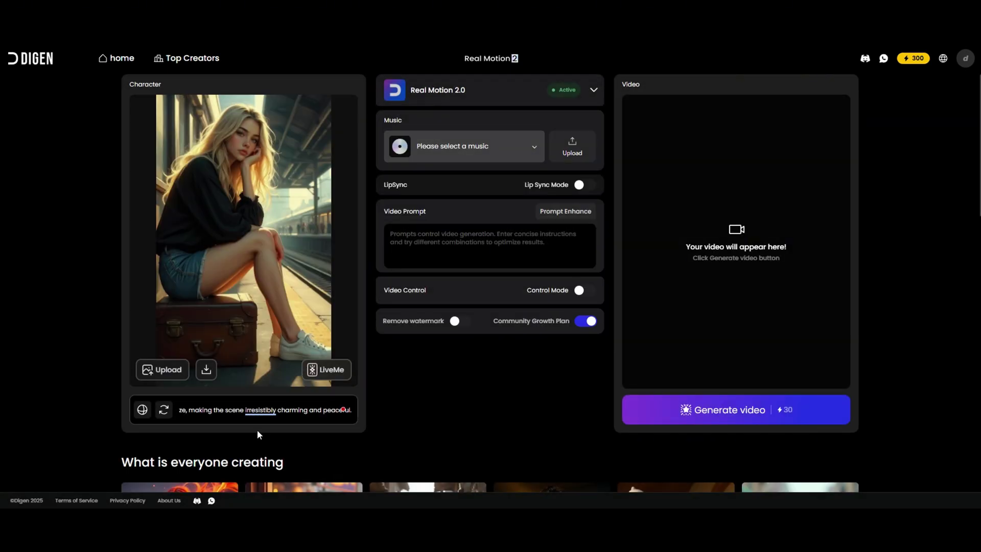
pyautogui.click(321, 411)
pyautogui.click(325, 415)
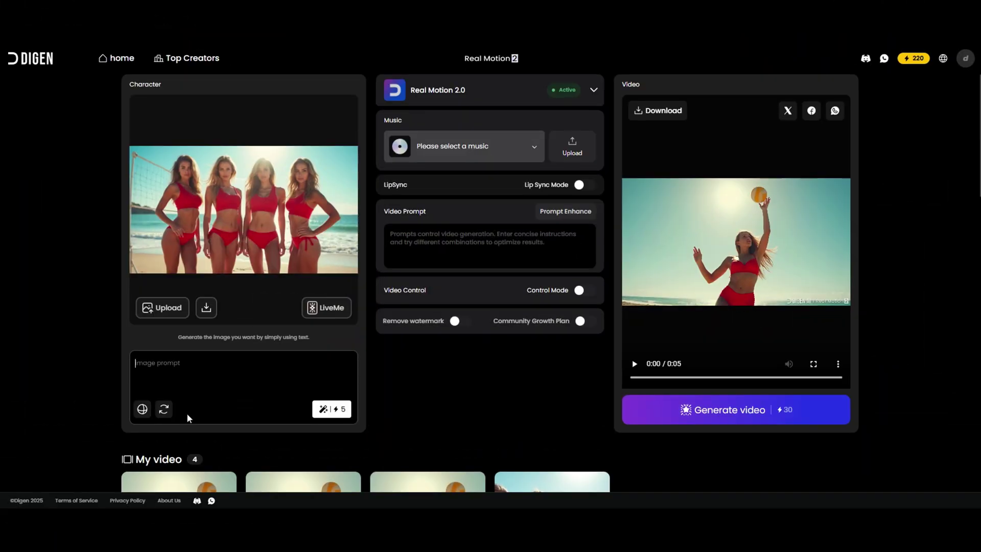
# - Generate a character from 'generate an image of a beautiful woman looking at the camera and smiling'
pyautogui.write('generate an image of a beautiful woman looking at the camera and smiling')
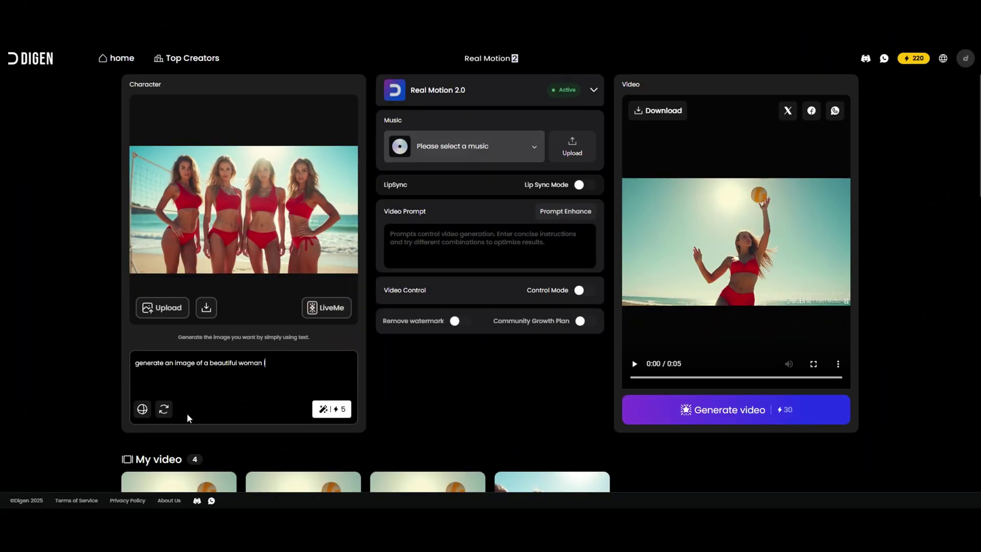
pyautogui.click(323, 409)
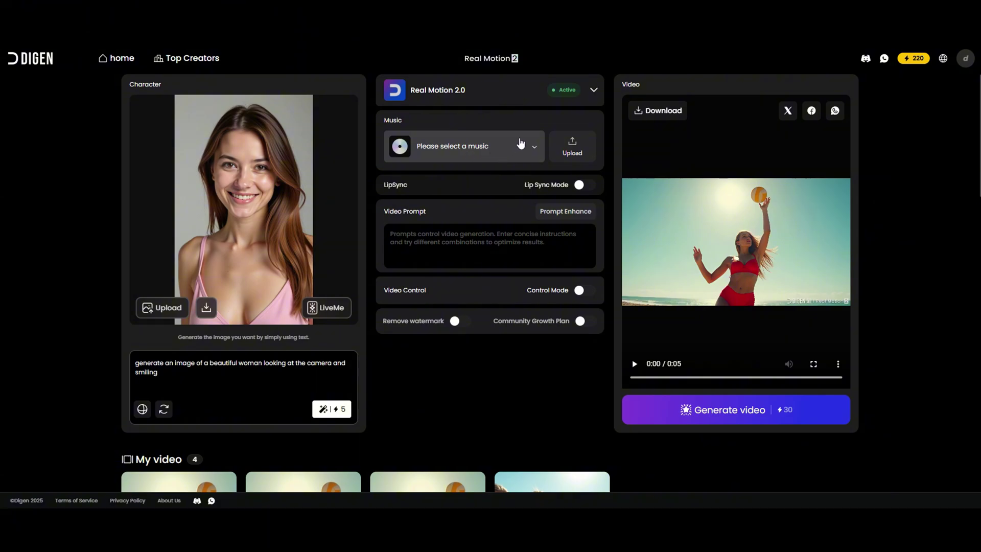
pyautogui.click(592, 91)
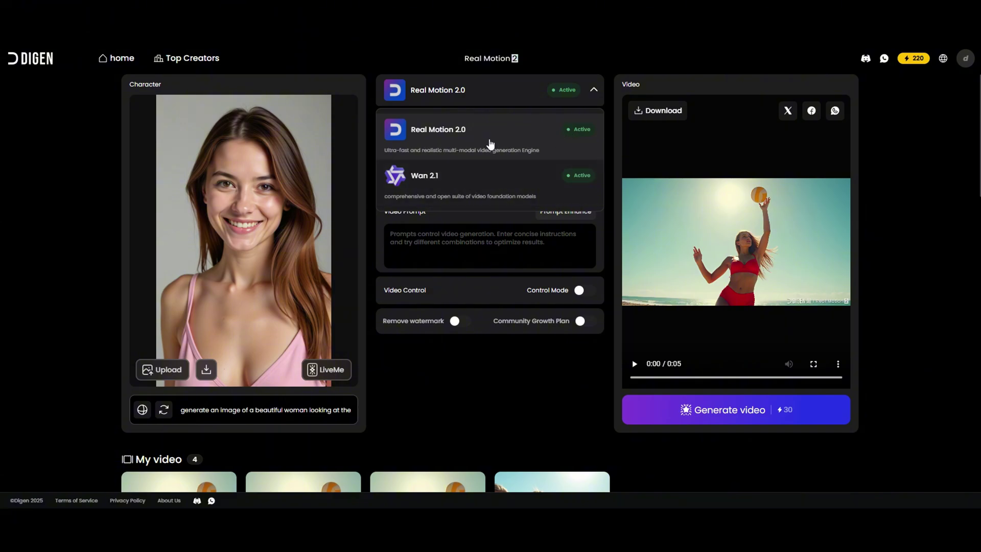
# - Close the model list and preview the Sunshine track, leaving no music selected
pyautogui.click(594, 91)
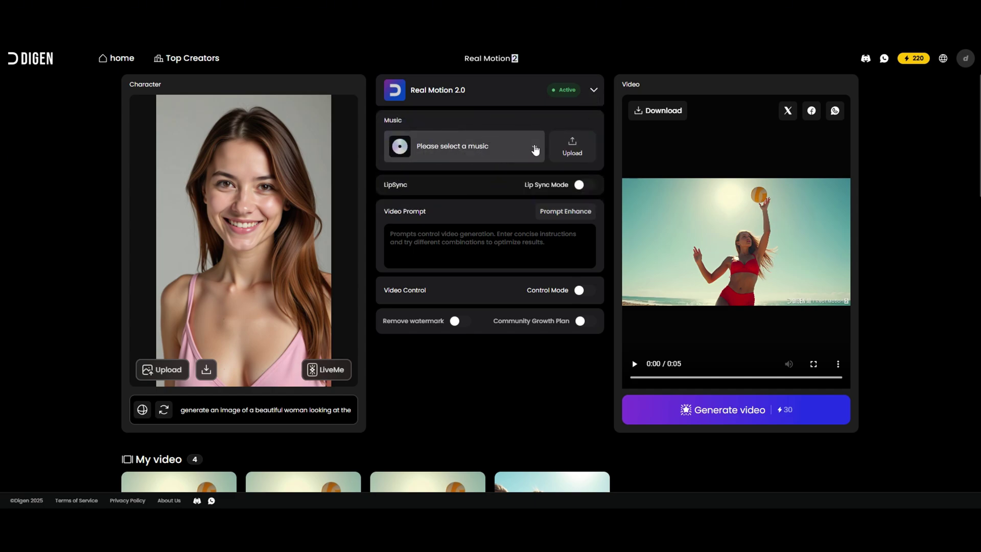
pyautogui.click(535, 149)
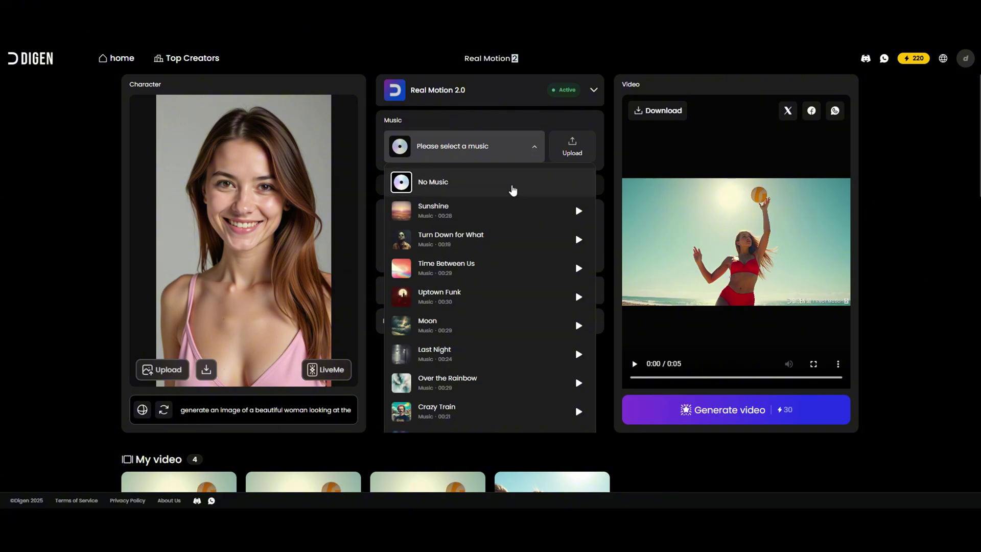
pyautogui.click(579, 212)
pyautogui.click(579, 212)
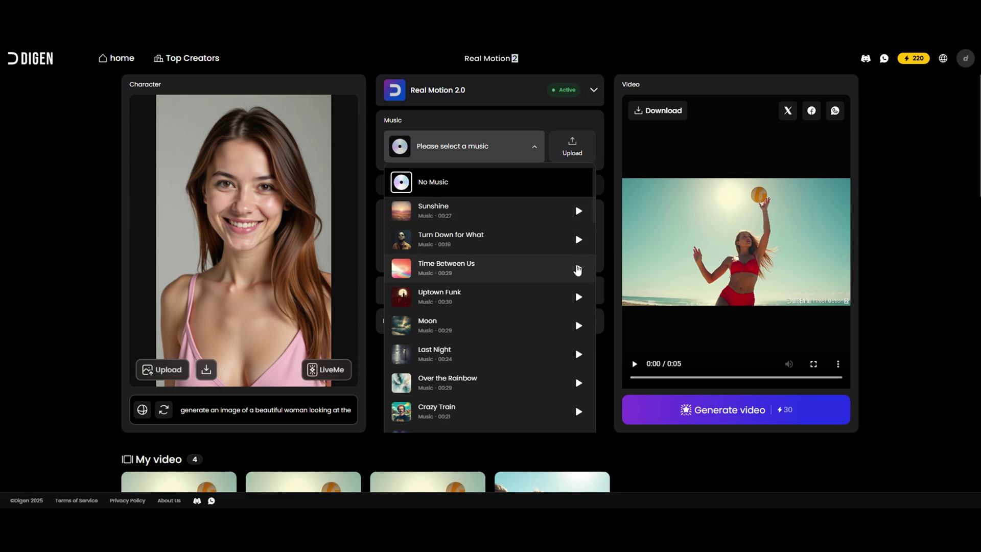
pyautogui.click(572, 146)
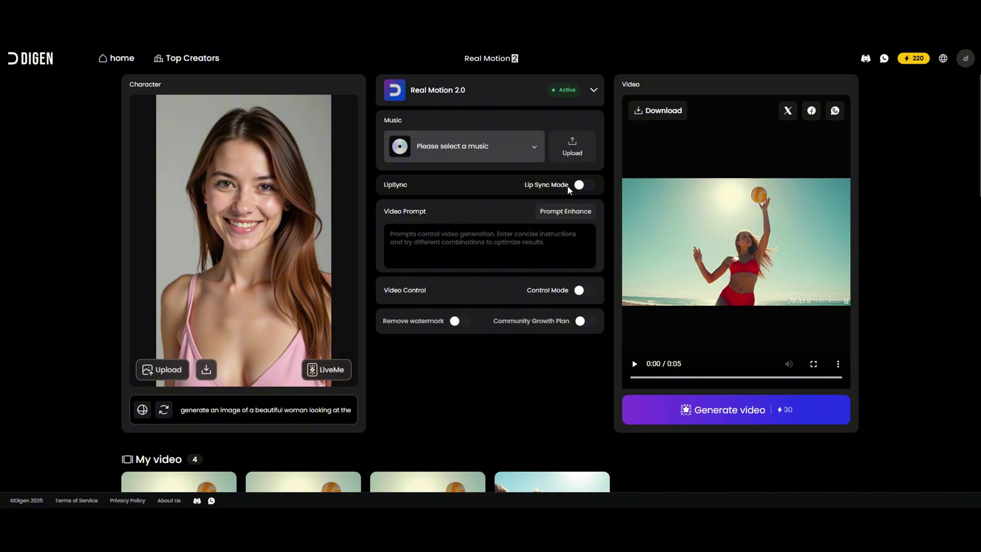
pyautogui.click(591, 189)
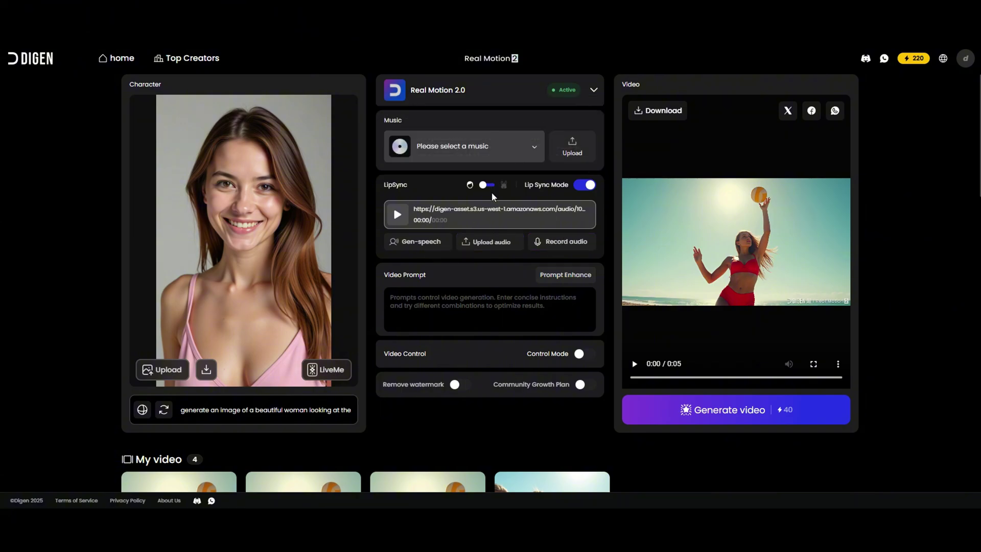
pyautogui.moveTo(485, 188)
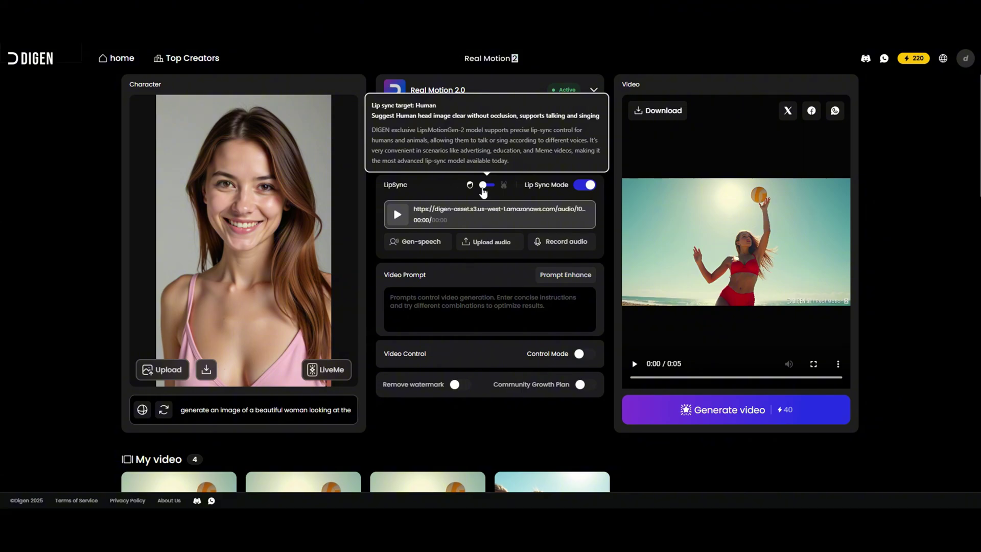
pyautogui.click(491, 187)
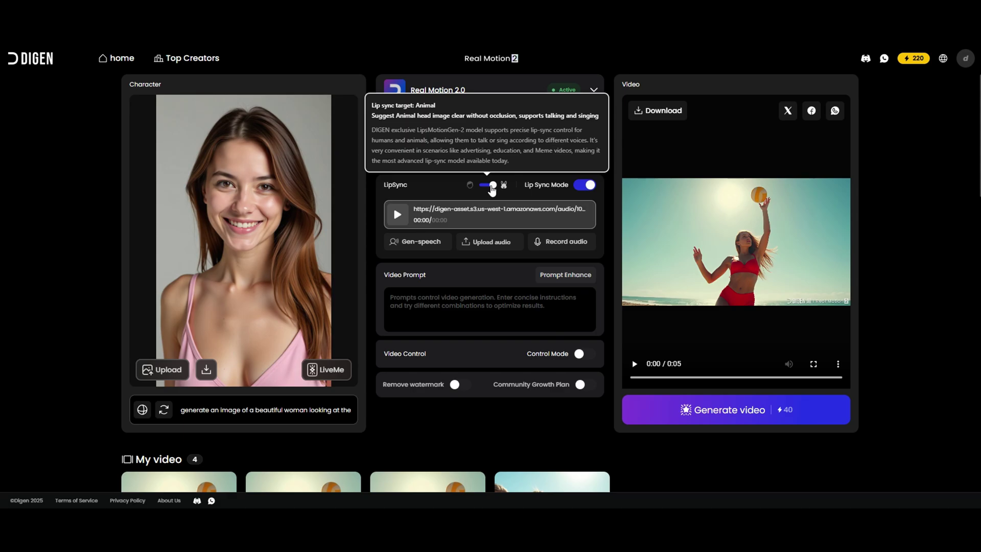
pyautogui.click(493, 187)
pyautogui.click(494, 187)
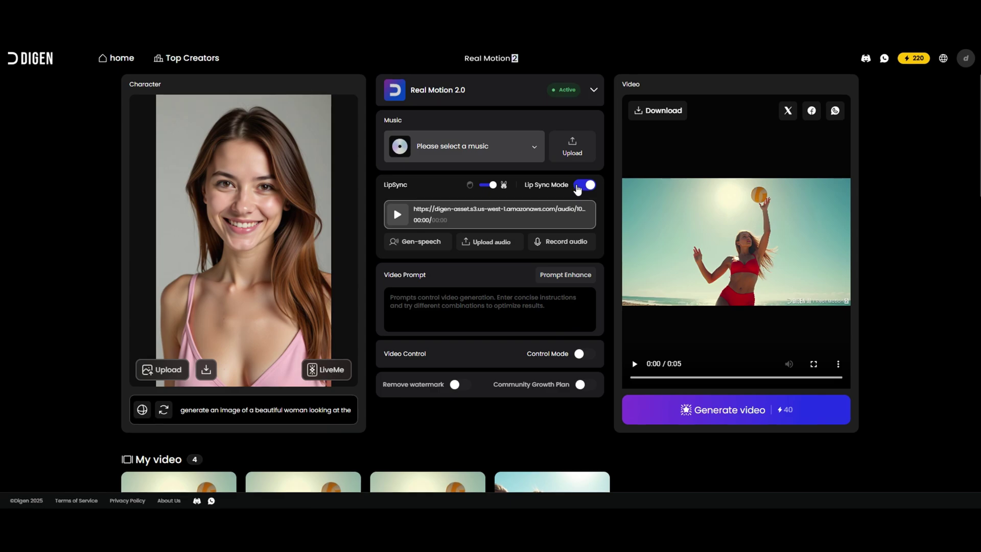
pyautogui.click(585, 185)
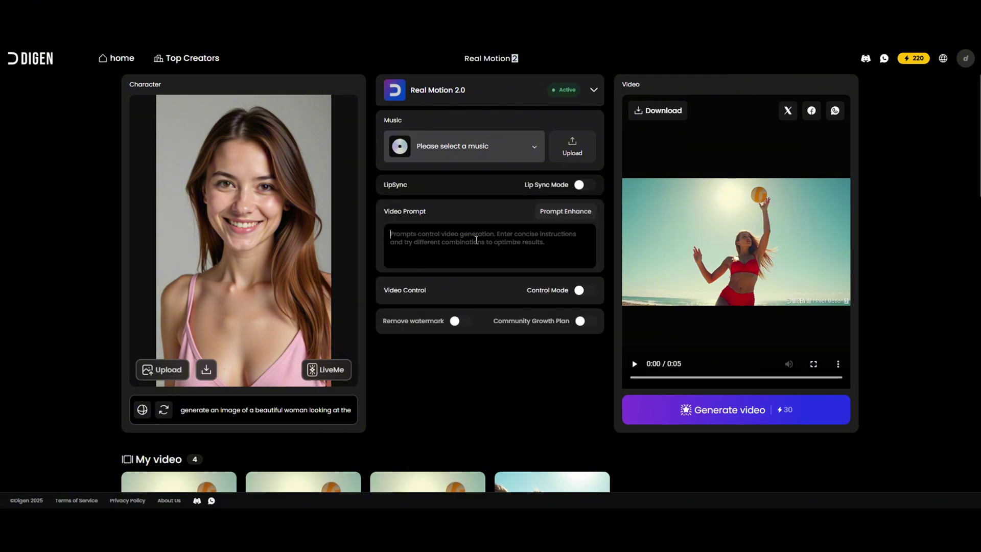
# - Set the video prompt to 'she is looking at the camera and smiling', leaving Control Mode off
pyautogui.click(423, 243)
pyautogui.write('she is looking at the ca')
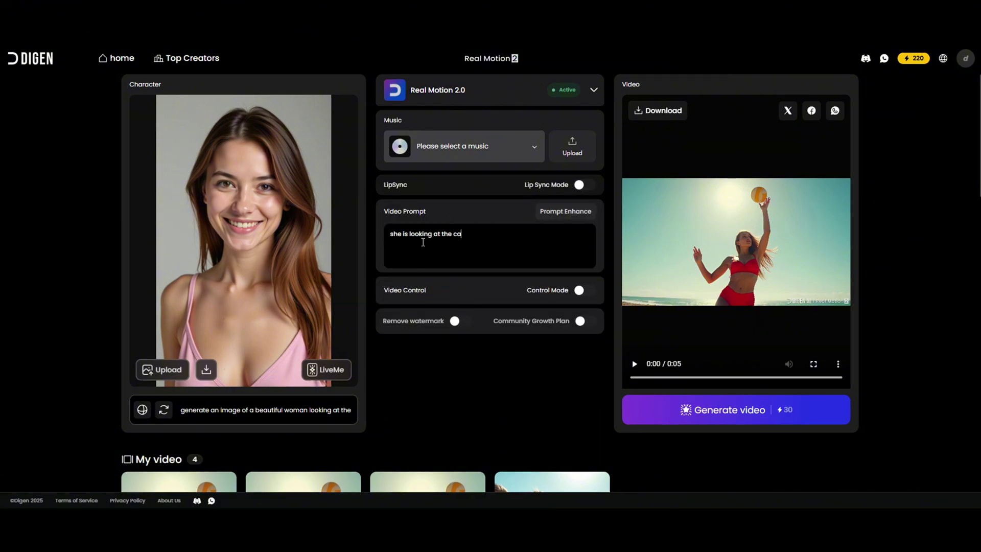
pyautogui.write('mera and smiling')
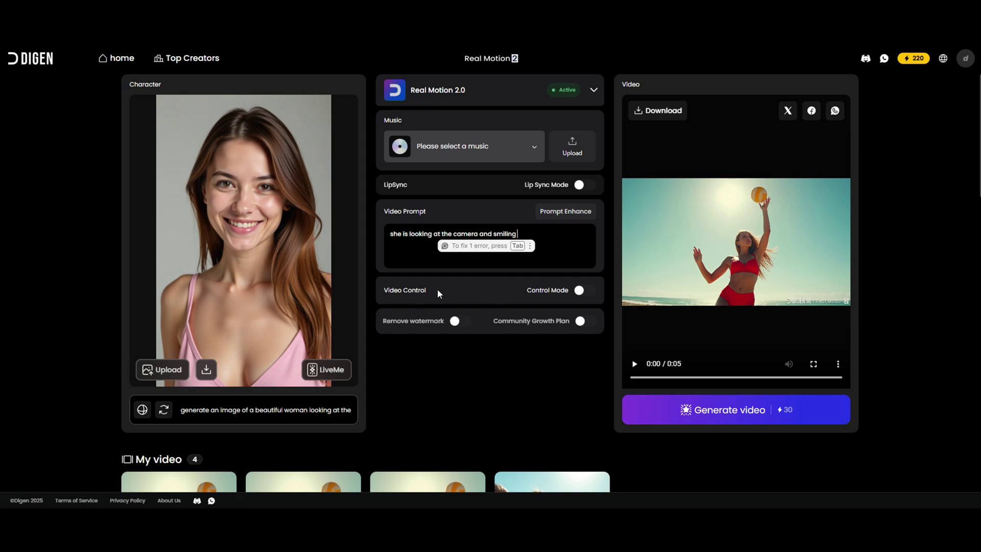
pyautogui.click(590, 292)
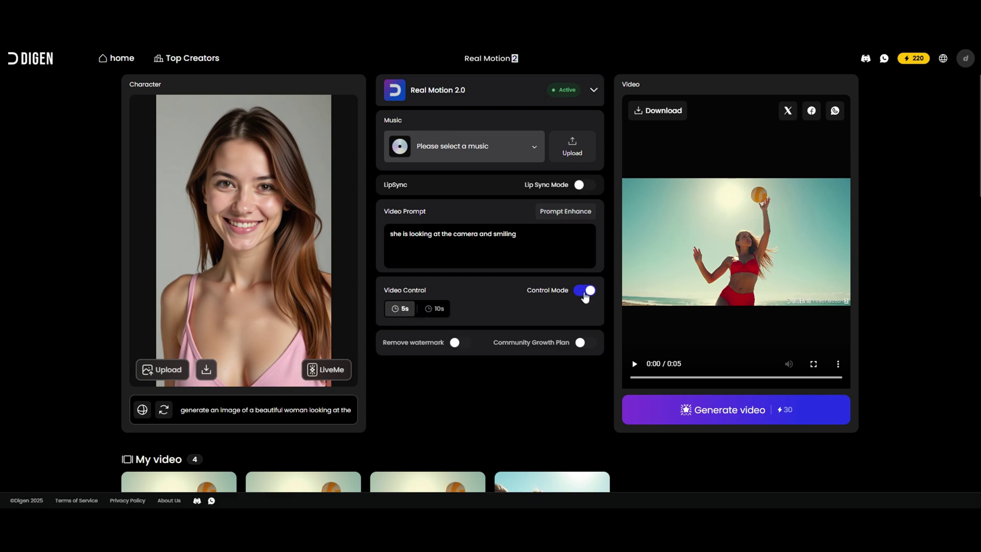
pyautogui.click(586, 292)
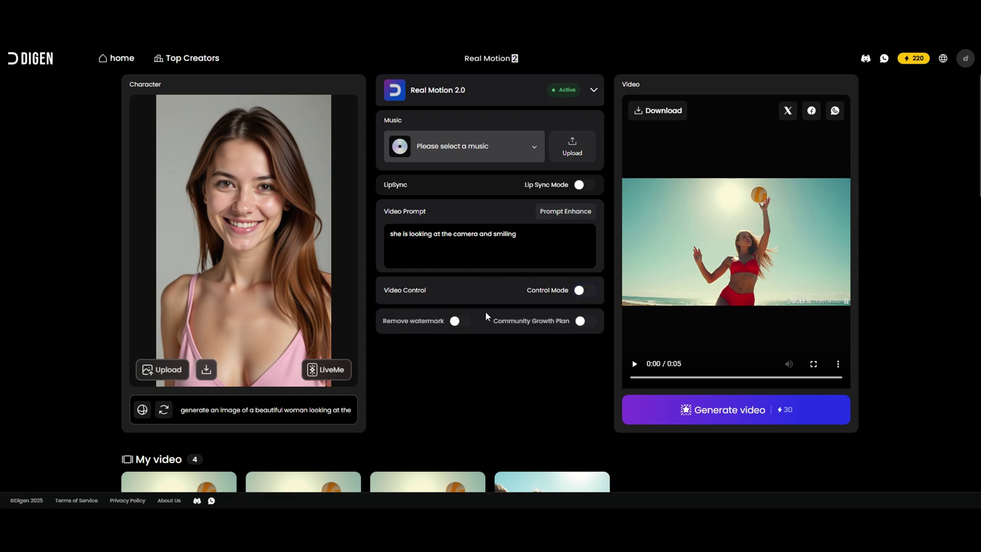
pyautogui.click(467, 323)
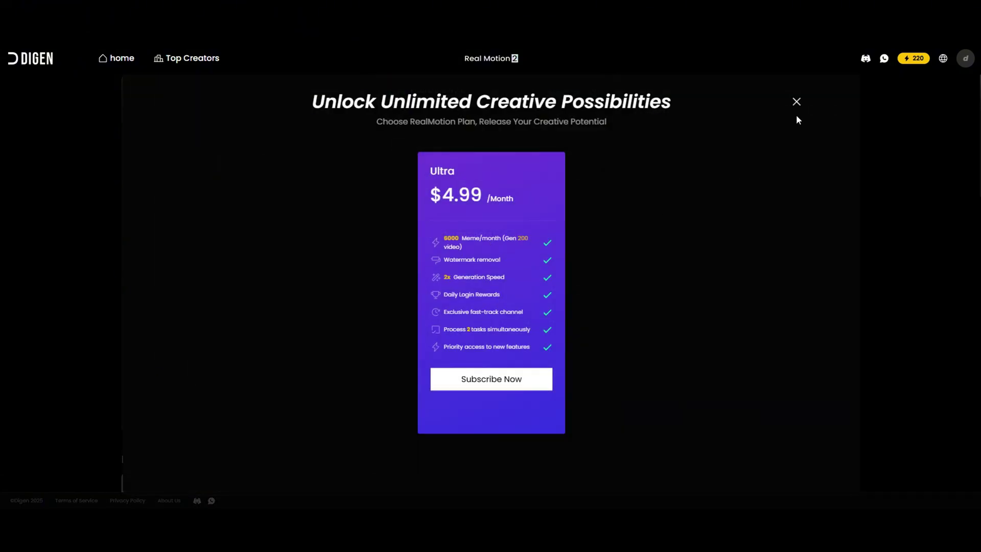
pyautogui.click(796, 102)
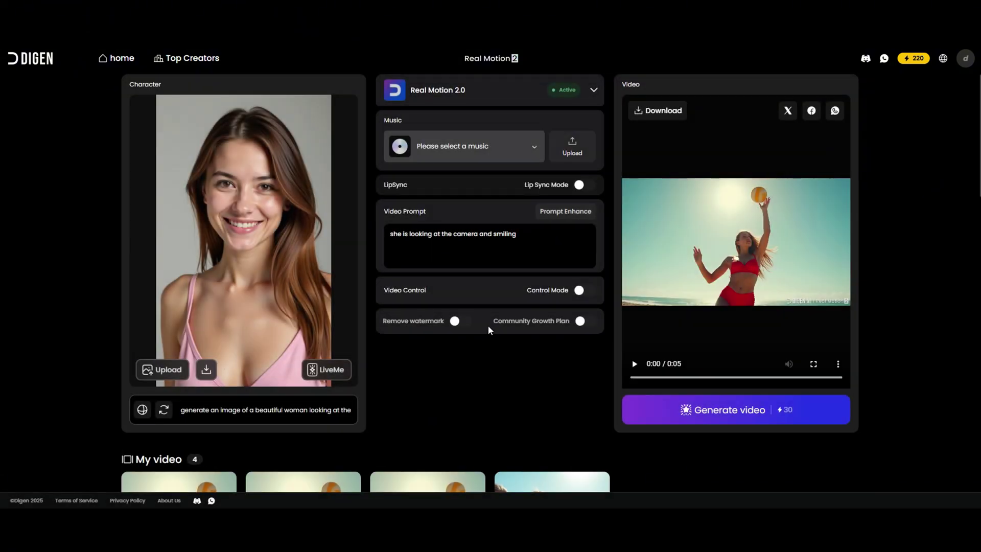
# - Generate the 5-second smiling-woman video and pause, then resume its playback
pyautogui.click(715, 417)
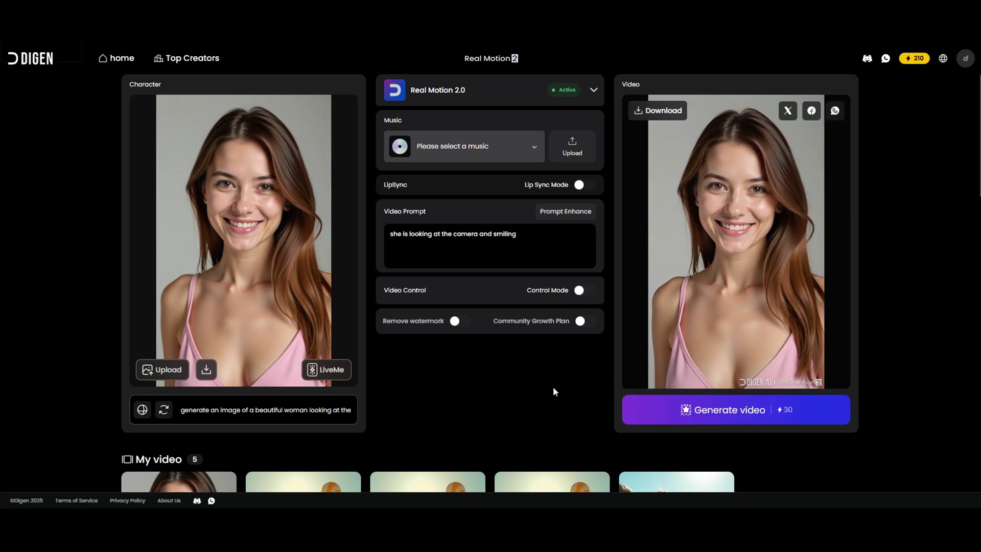
pyautogui.click(634, 364)
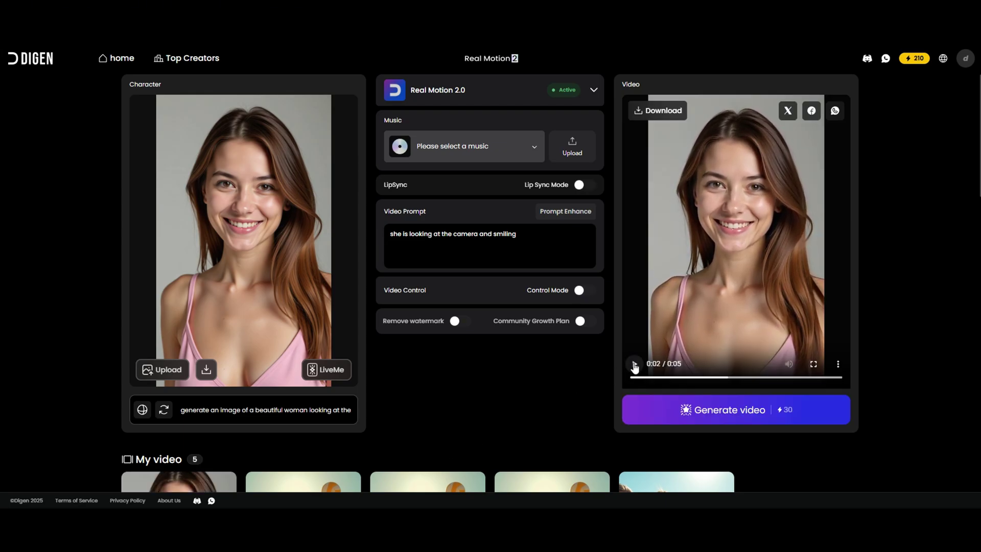
pyautogui.click(634, 364)
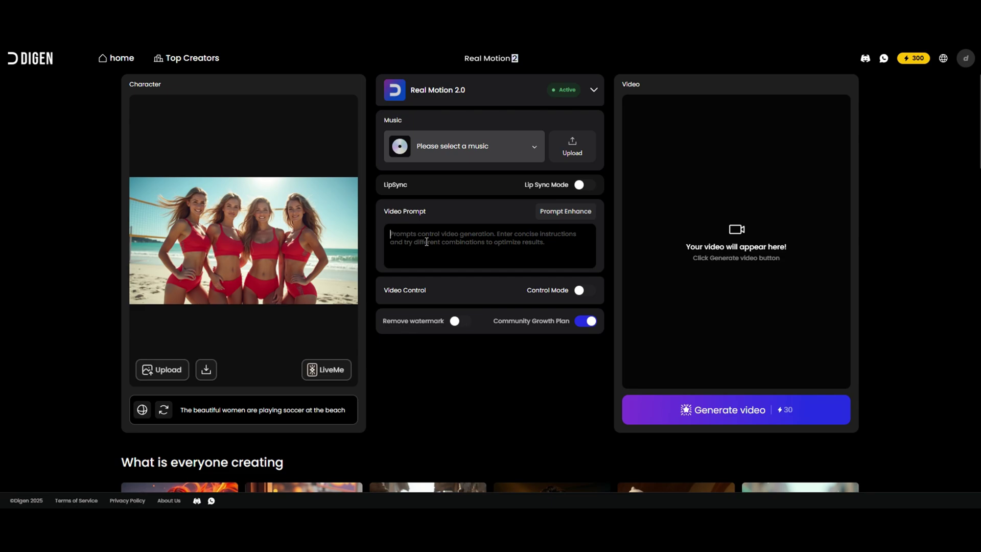
# - Expand the prompt 'They are posing and smiling' with Prompt Enhance
pyautogui.write('They are posing and smiling')
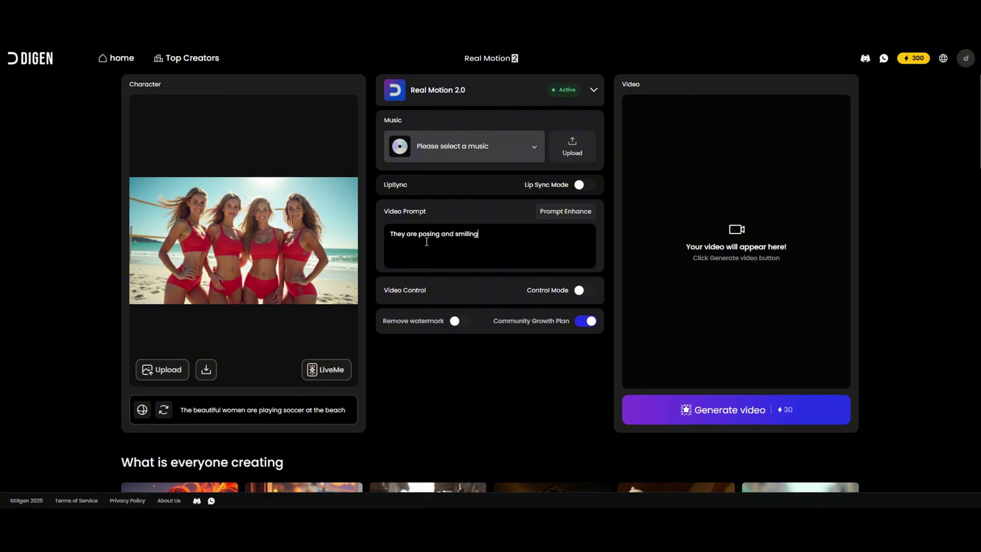
pyautogui.click(566, 218)
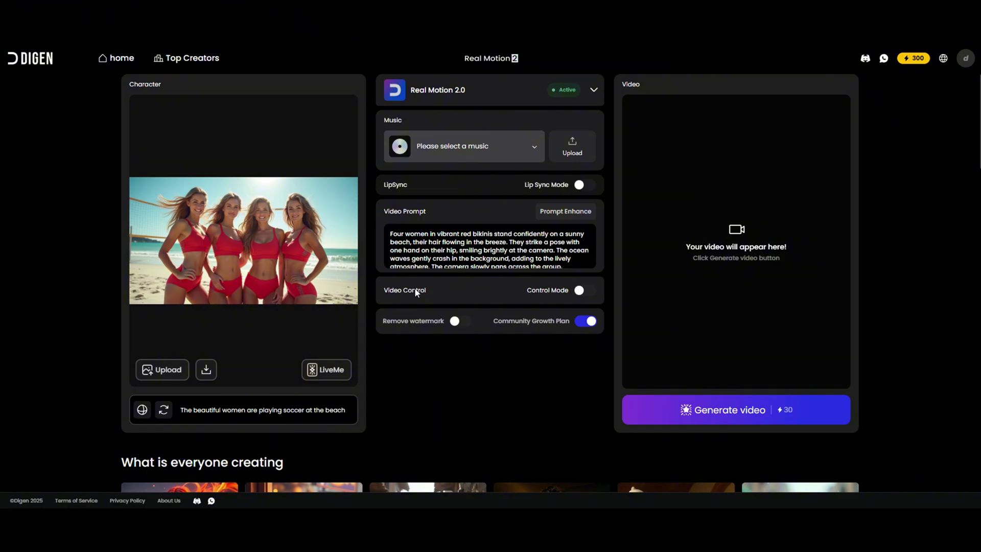
# - Generate the four-women beach video with duration control mode on, then check the result's ⋮ menu
pyautogui.click(417, 292)
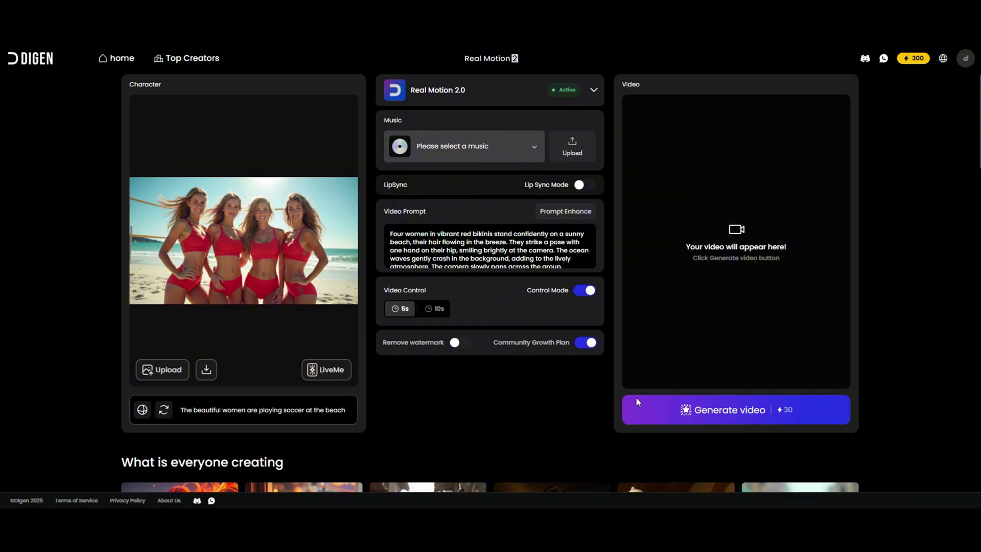
pyautogui.click(746, 412)
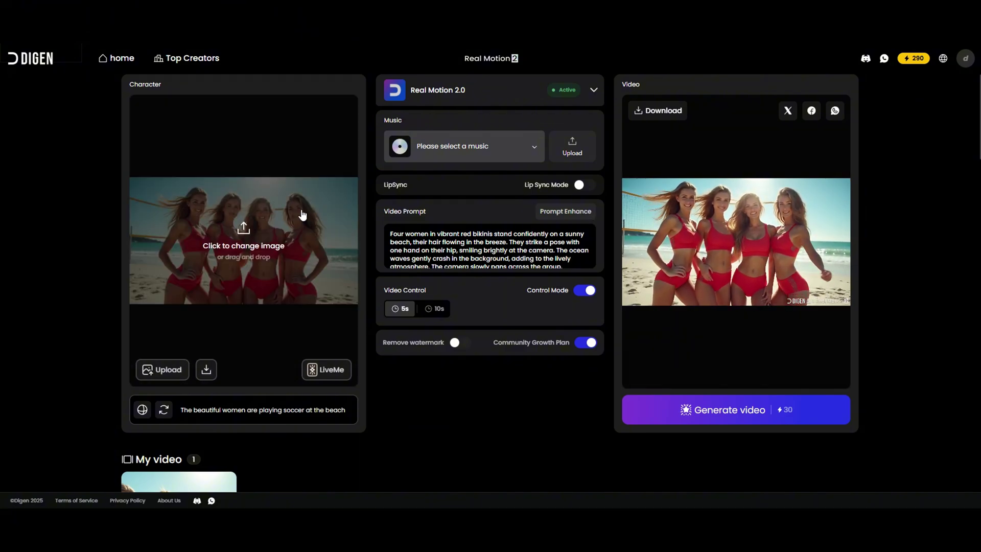
pyautogui.moveTo(736, 244)
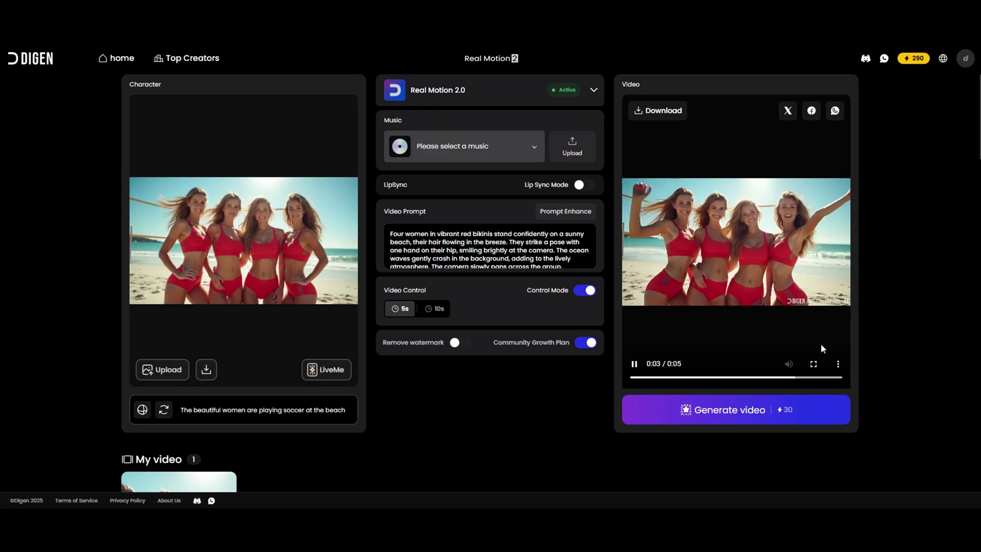
pyautogui.click(838, 364)
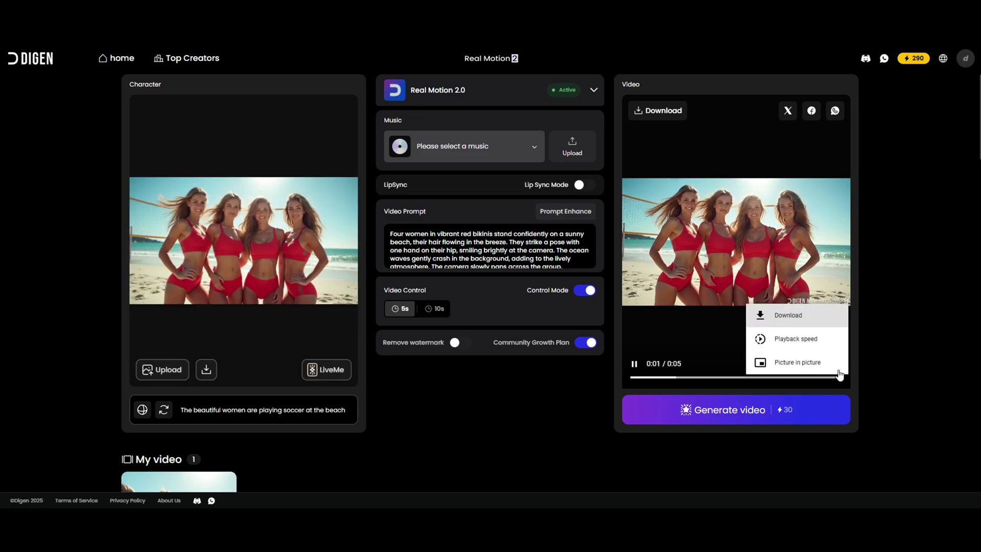
pyautogui.click(789, 317)
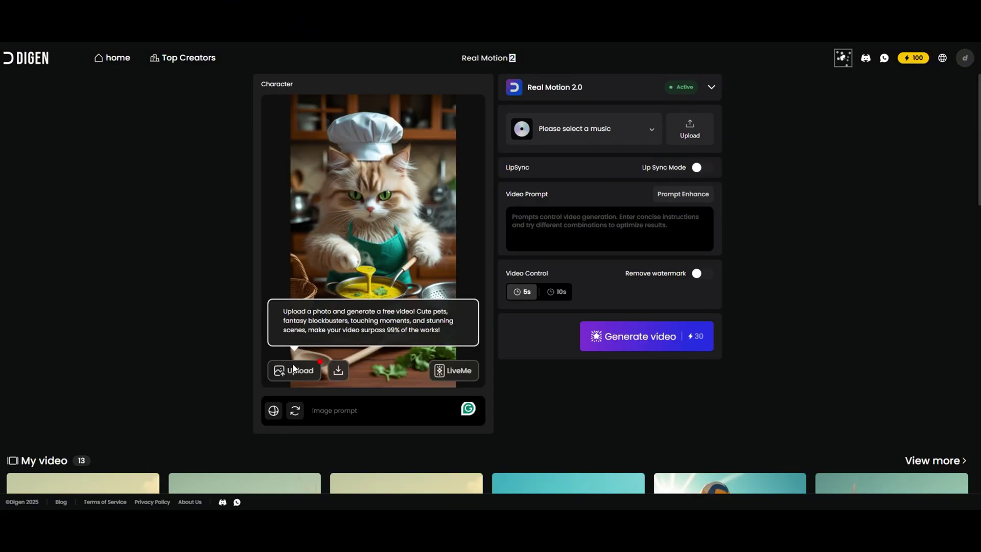
# - Upload the diving volleyball photo, keep Real Motion 2.0 and no music, and enter 'she is aiming to smash a volleyball'
pyautogui.click(293, 370)
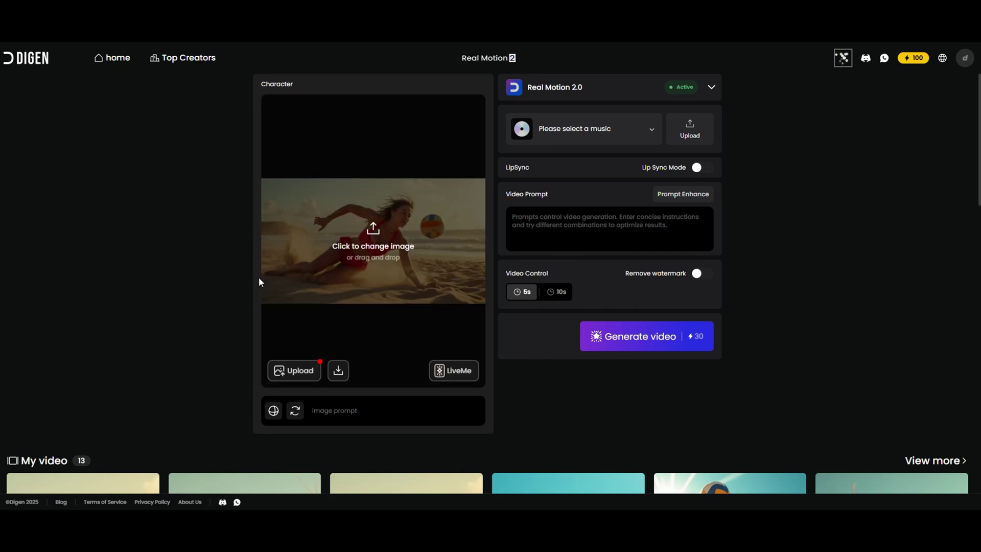
pyautogui.click(713, 91)
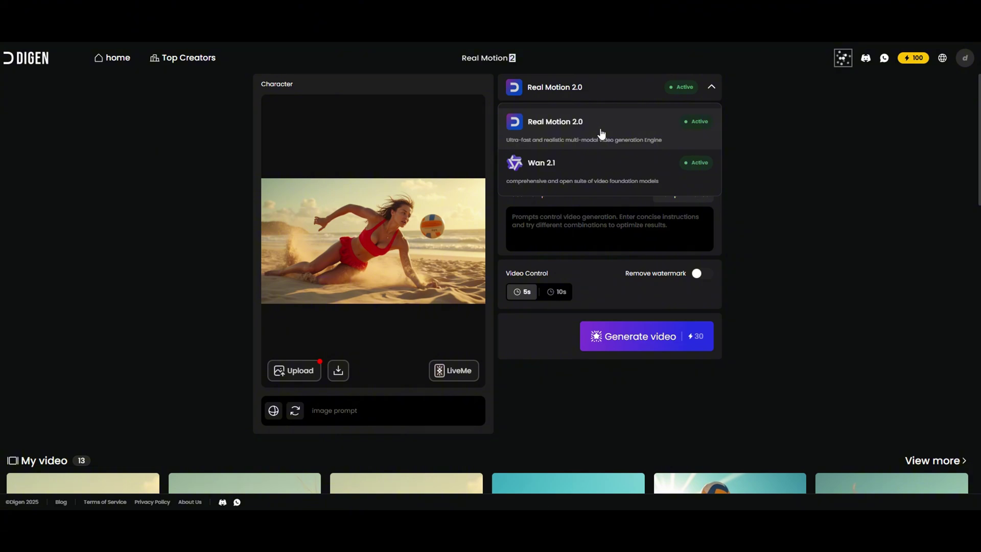
pyautogui.click(712, 87)
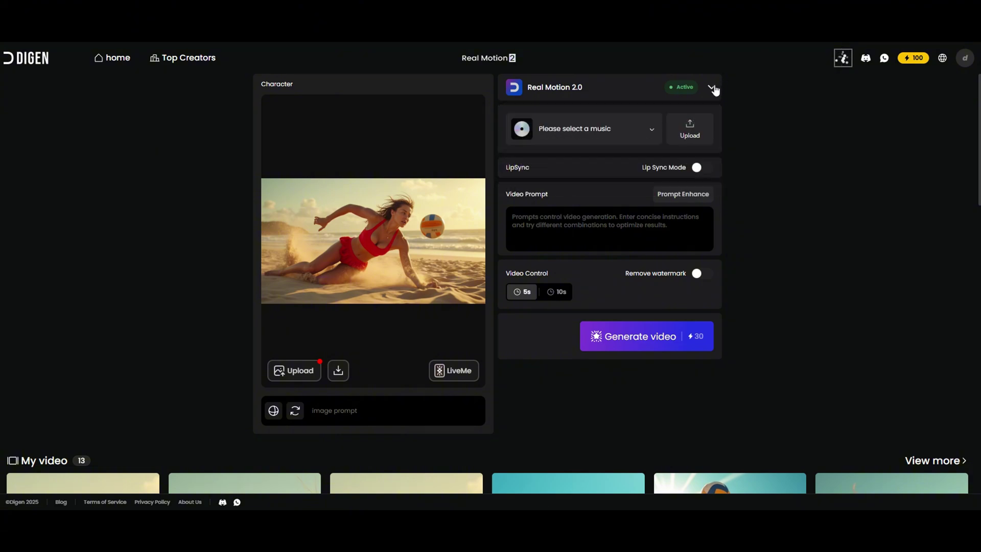
pyautogui.click(646, 131)
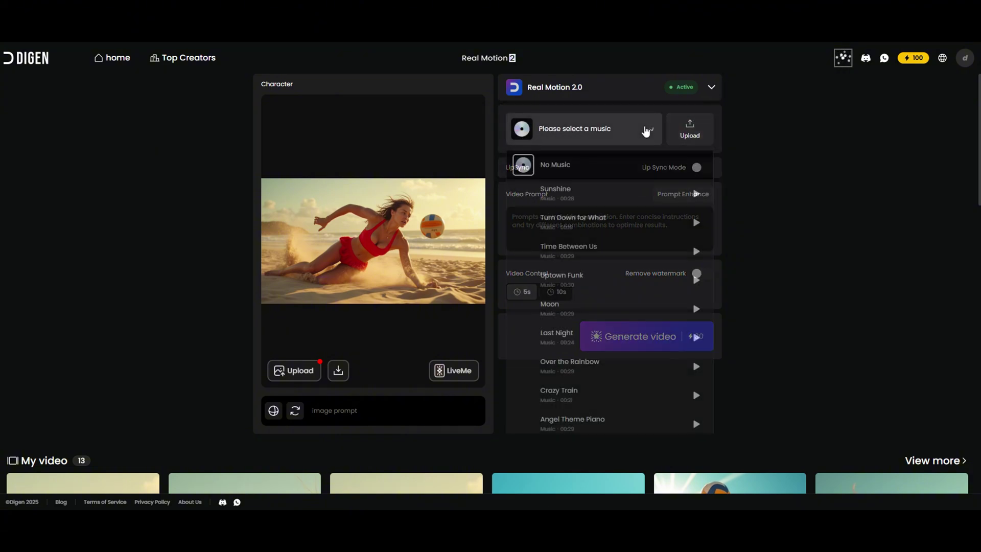
pyautogui.click(595, 164)
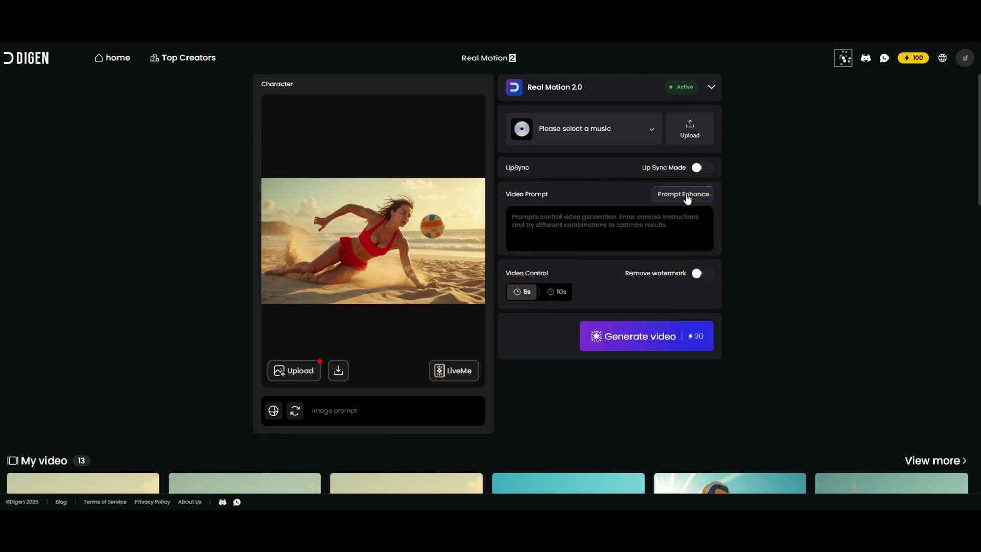
pyautogui.click(528, 220)
pyautogui.write('she is aiming to smash a volleyball')
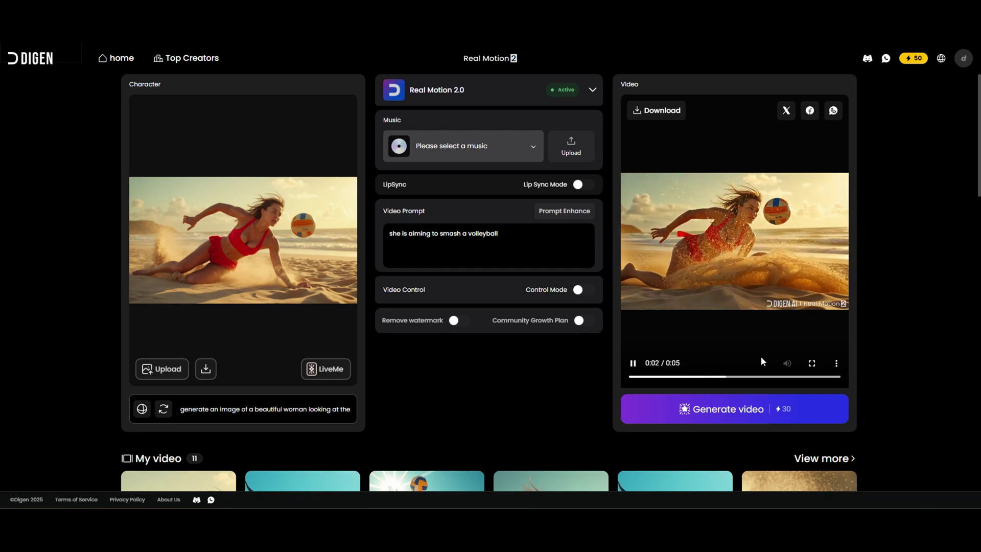
# - Replace the character with the photo of the player crouching in sand and generate another video
pyautogui.click(836, 364)
pyautogui.click(786, 317)
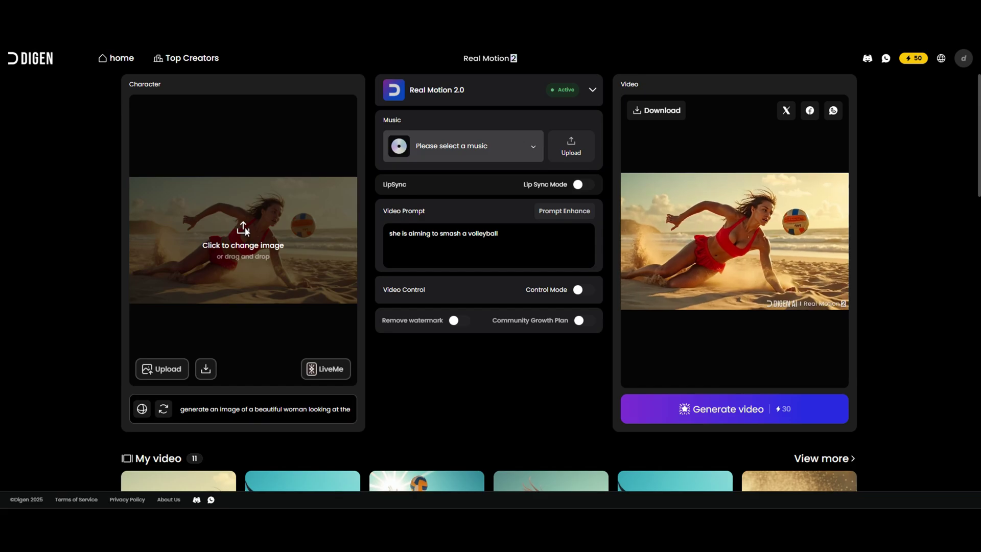
pyautogui.click(246, 230)
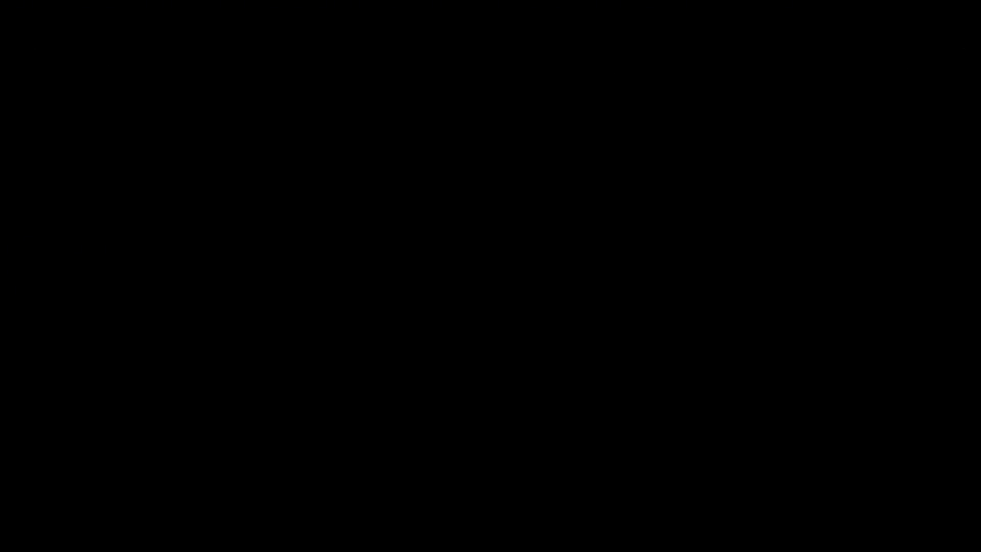
pyautogui.click(748, 408)
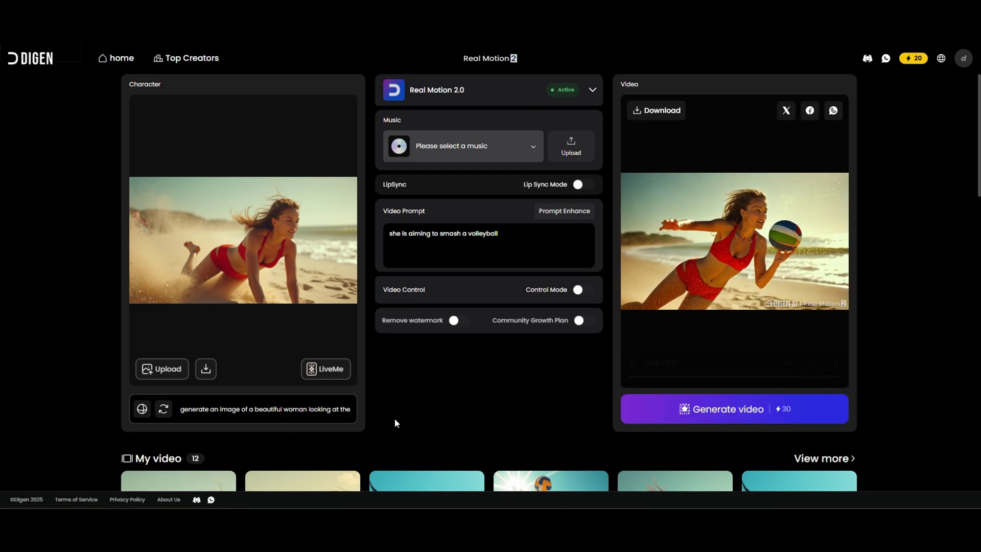
pyautogui.moveTo(664, 332)
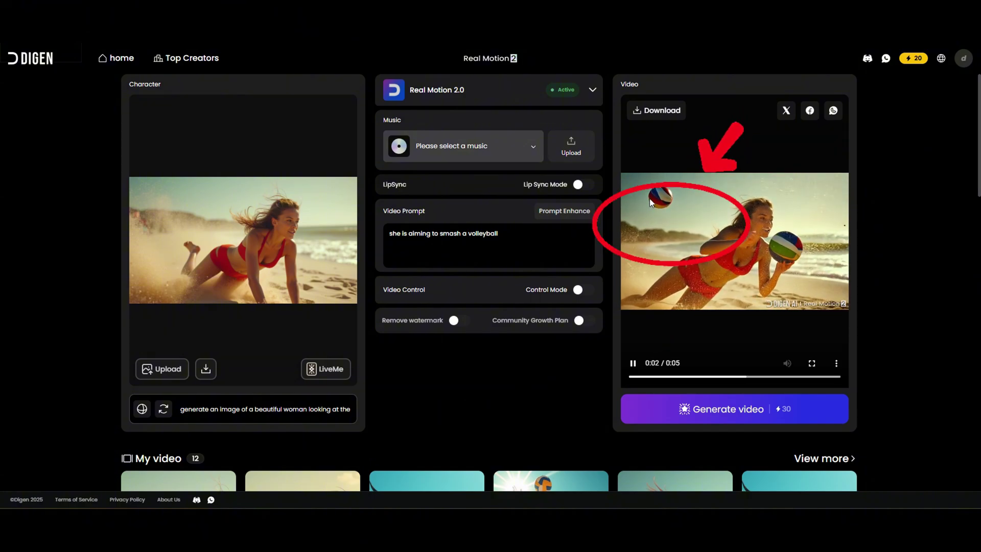
# - Preview the diving, alien beach, spike and net-jump clips in My video, ending on the alien-versus-fly video
pyautogui.scroll(-5, 641, 253)
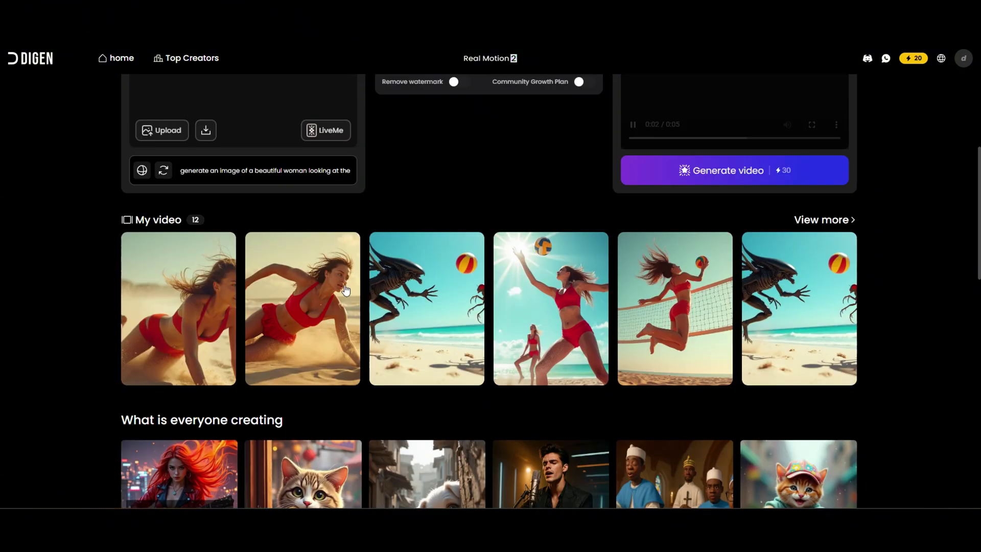
pyautogui.click(324, 290)
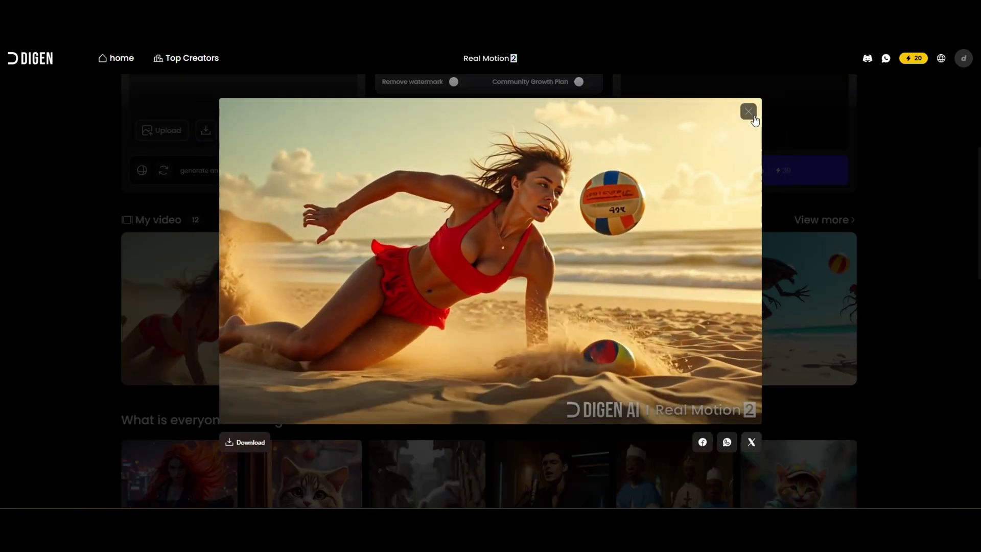
pyautogui.click(770, 112)
pyautogui.click(440, 298)
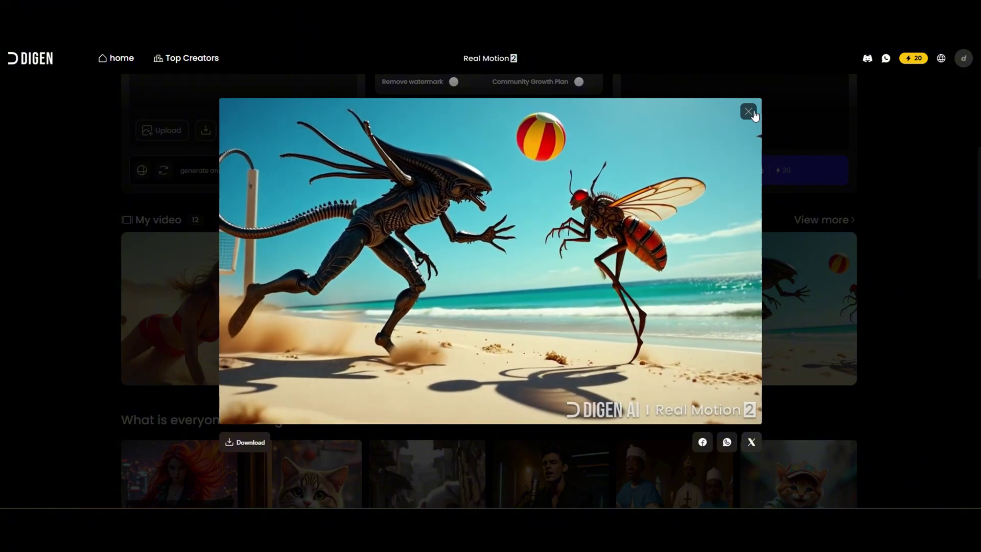
pyautogui.click(754, 113)
pyautogui.click(550, 321)
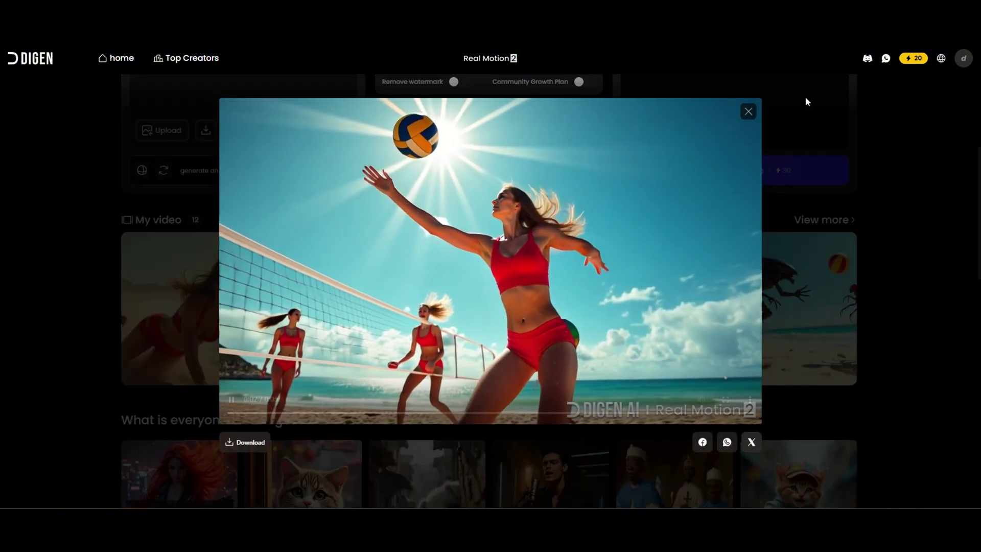
pyautogui.click(748, 113)
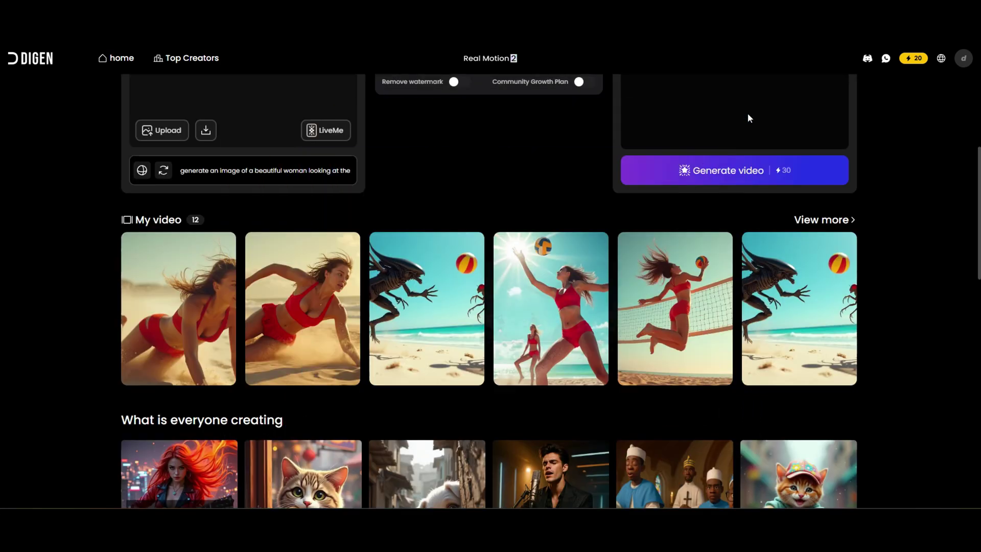
pyautogui.click(678, 309)
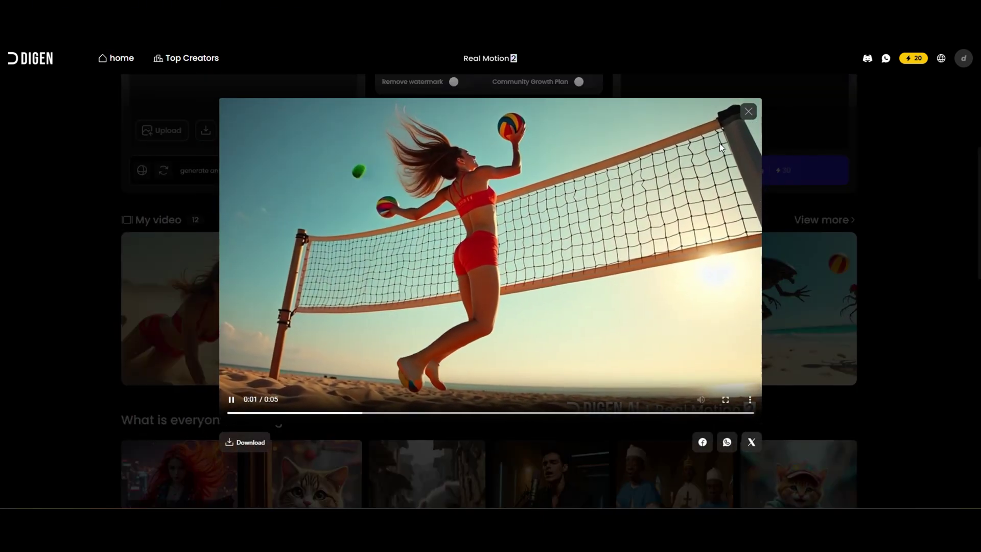
pyautogui.click(747, 111)
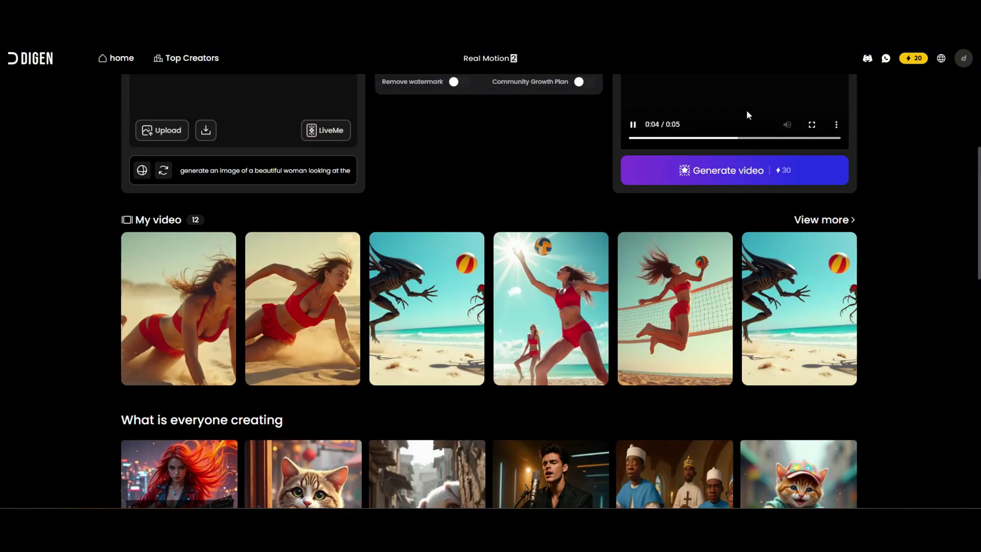
pyautogui.click(796, 315)
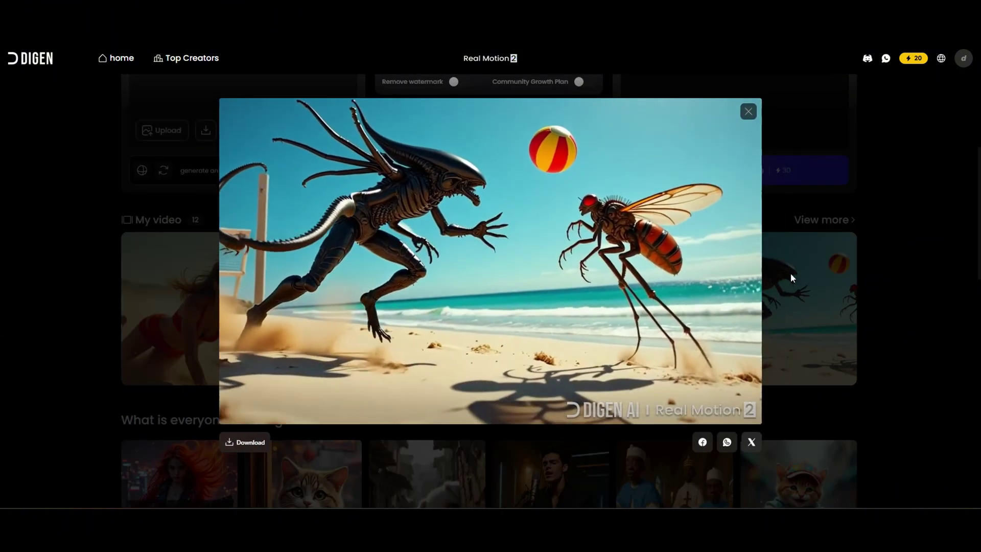